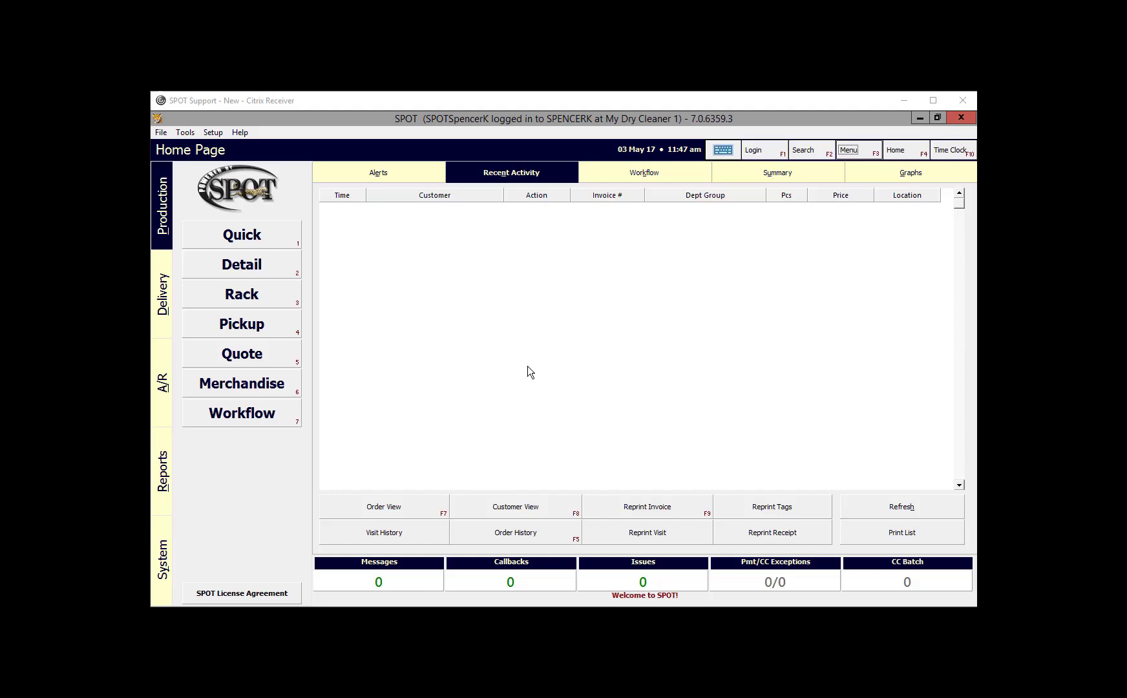
Bring the SPOT window into focus on the home page
left_click(486, 364)
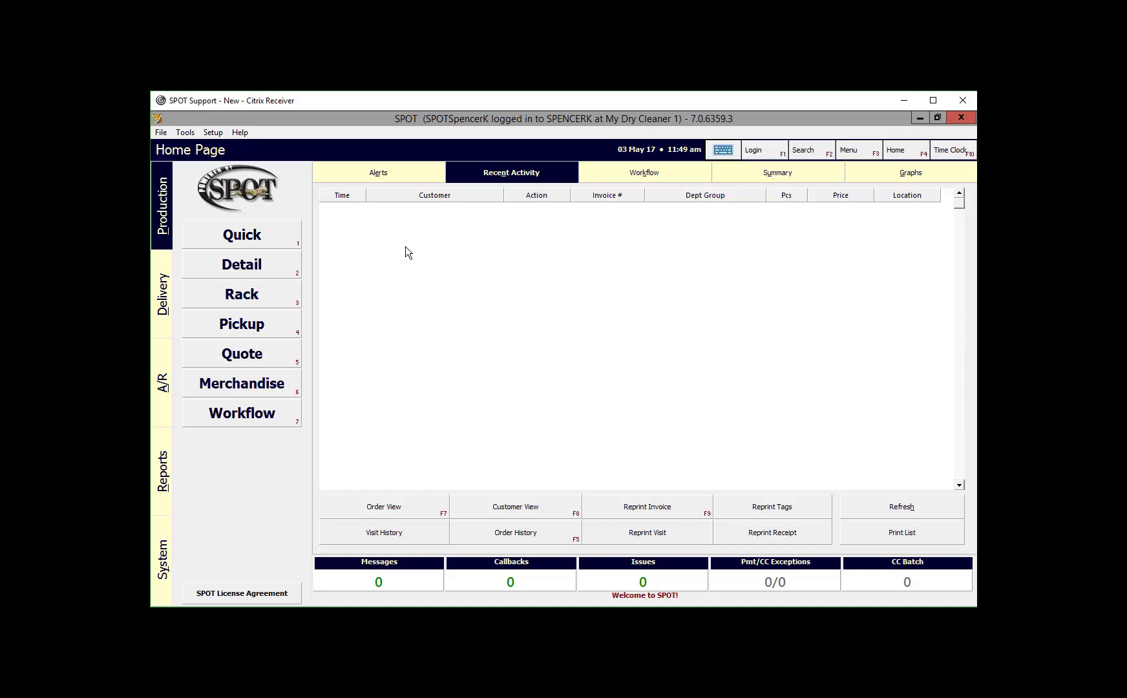
Enter the Users, Groups, Rights settings via Setup and show the Activity Rights
left_click(212, 134)
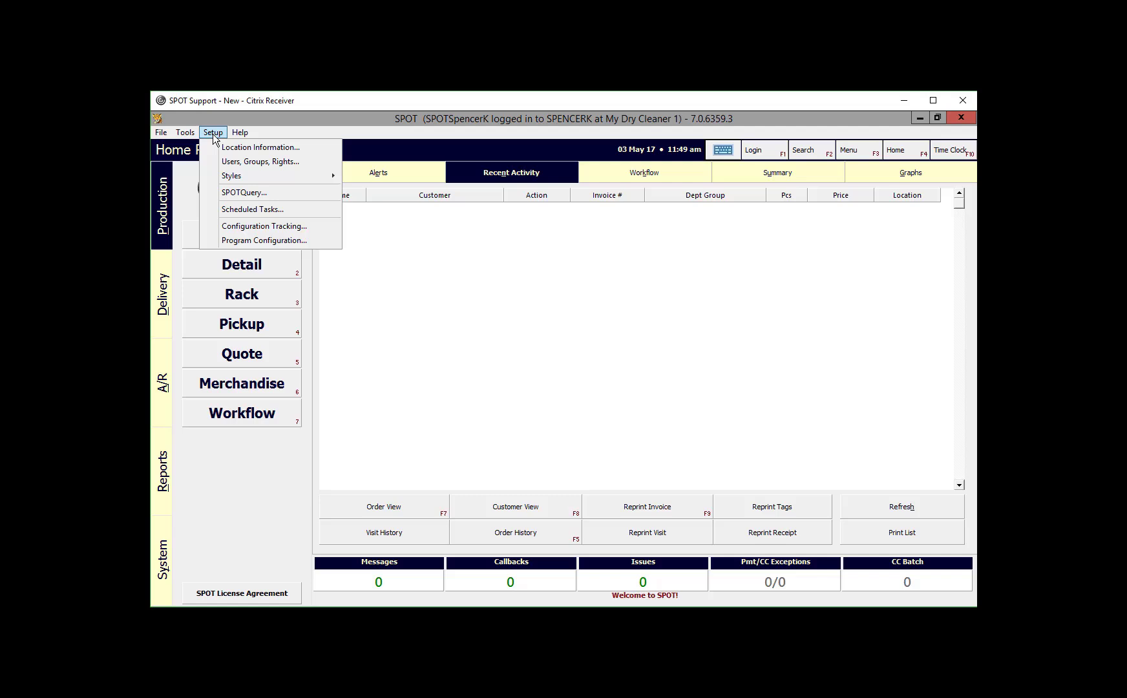
left_click(321, 160)
type("**********")
left_click(659, 296)
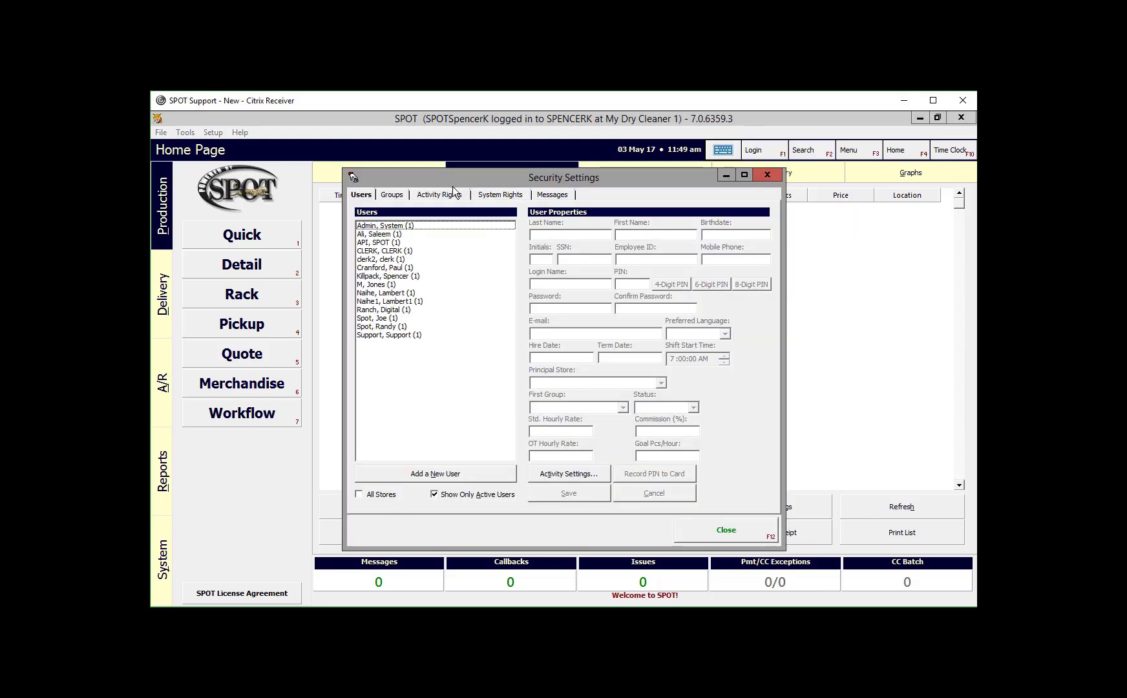
left_click(440, 195)
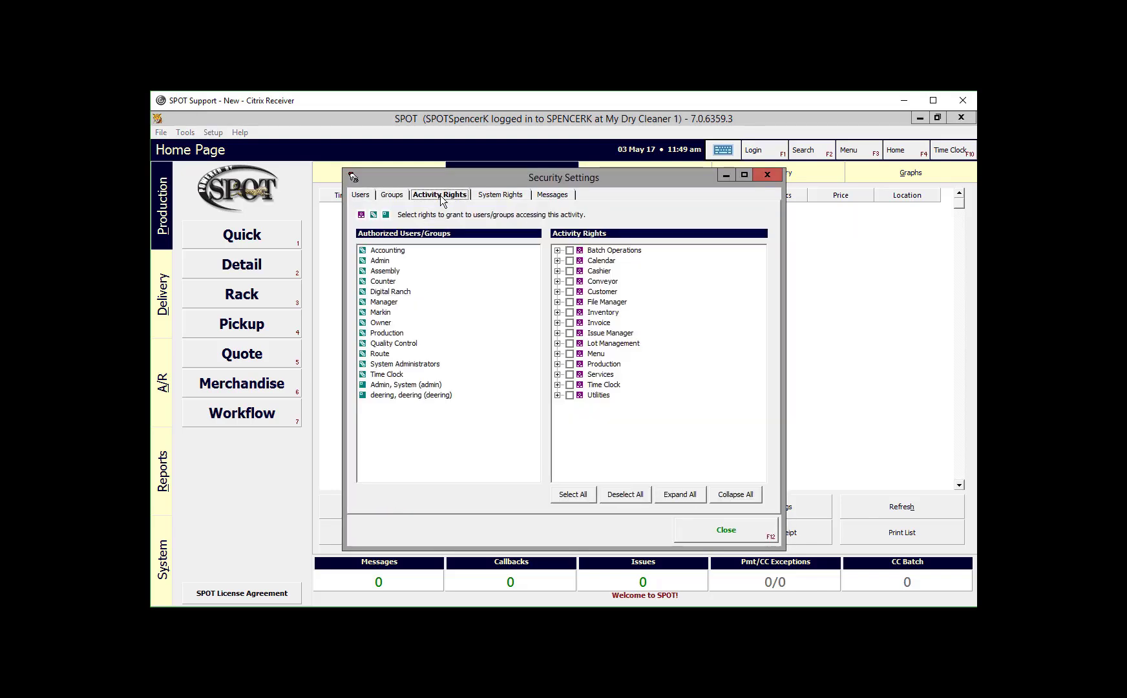
Select the Owner group and expand its File Manager rights to view Access File Manager
left_click(378, 324)
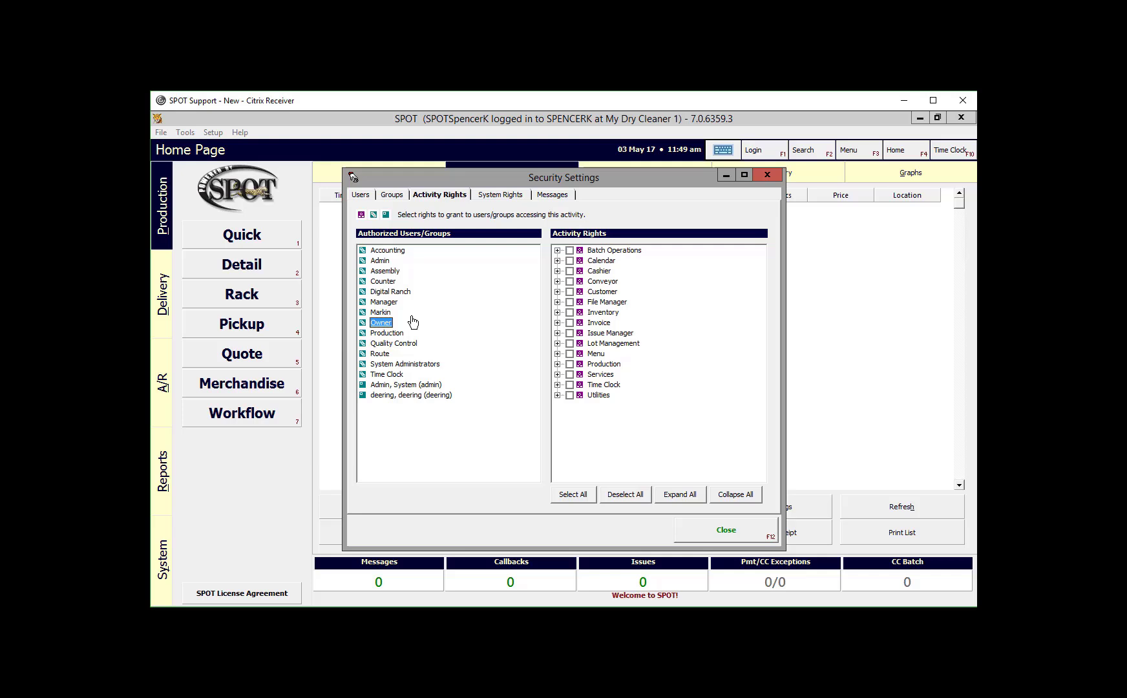
left_click(557, 303)
left_click(639, 315)
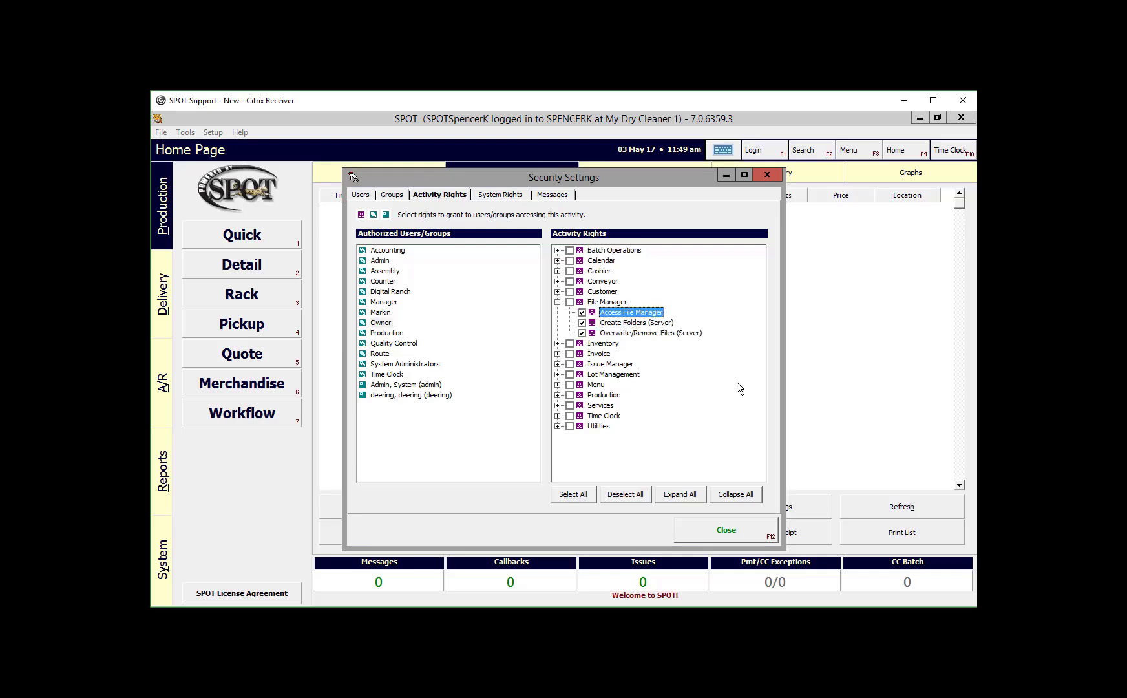
Close the security settings and launch SPOT File Manager from Menu > Tools with the PIN
left_click(747, 533)
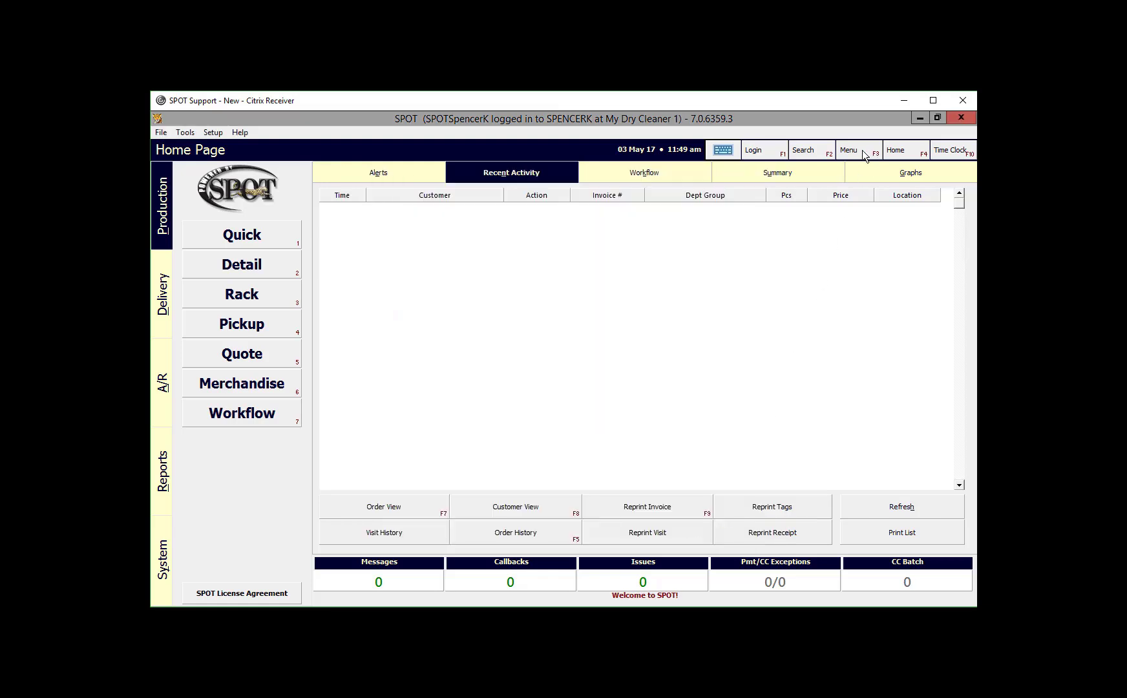
left_click(862, 150)
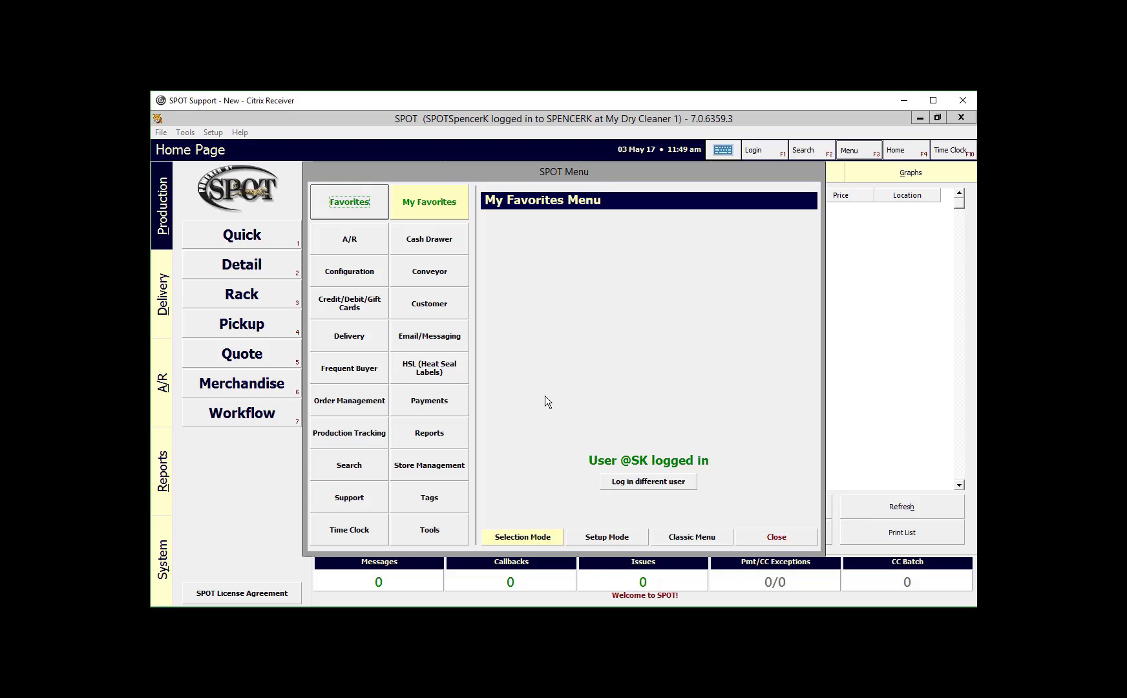
left_click(437, 531)
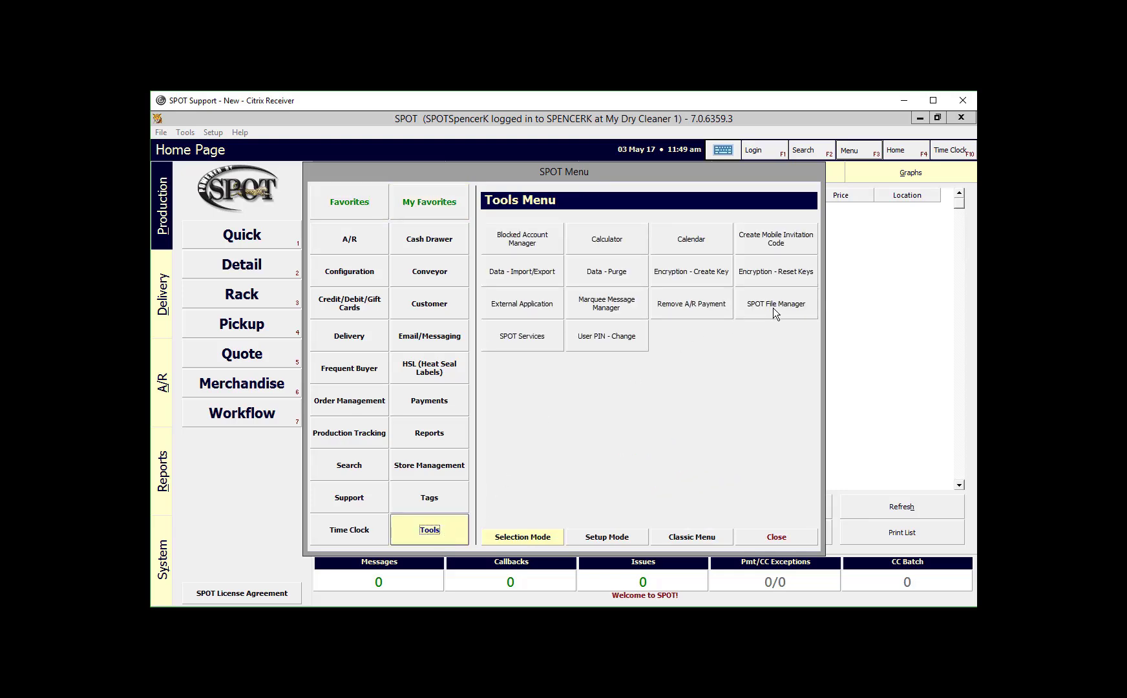
left_click(773, 307)
type("**********")
left_click(624, 263)
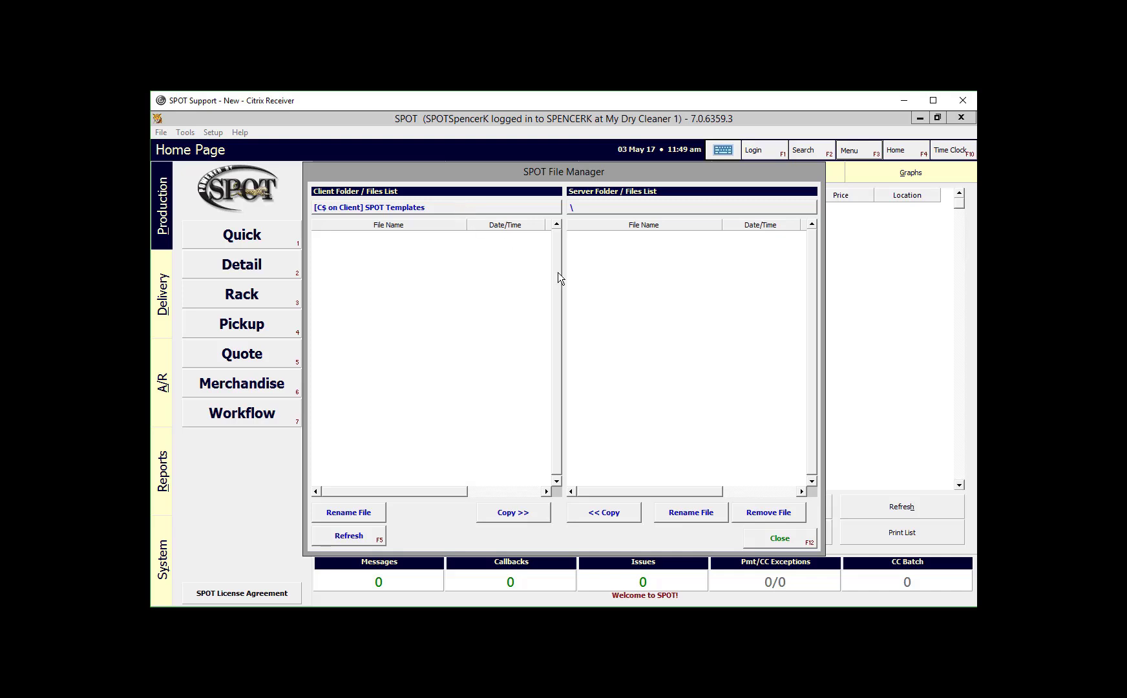
Browse the server's Reports folder, selecting OrderReady.htm, LockerReady.htm and Delivered.htm
left_click(624, 206)
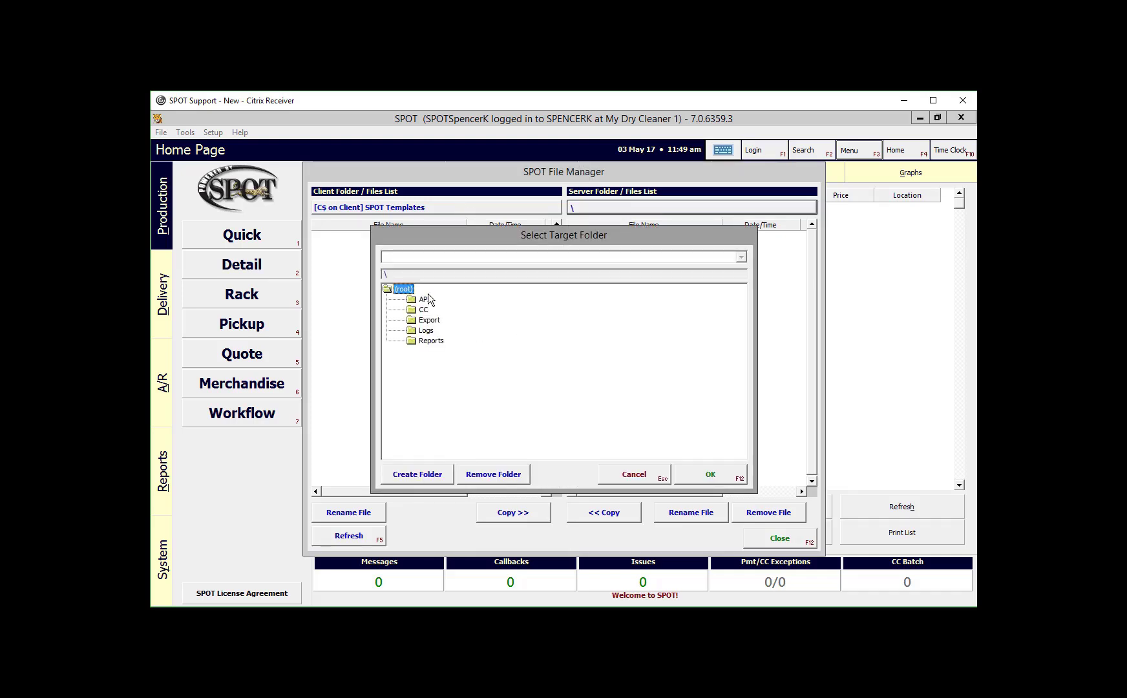
left_click(433, 345)
left_click(695, 478)
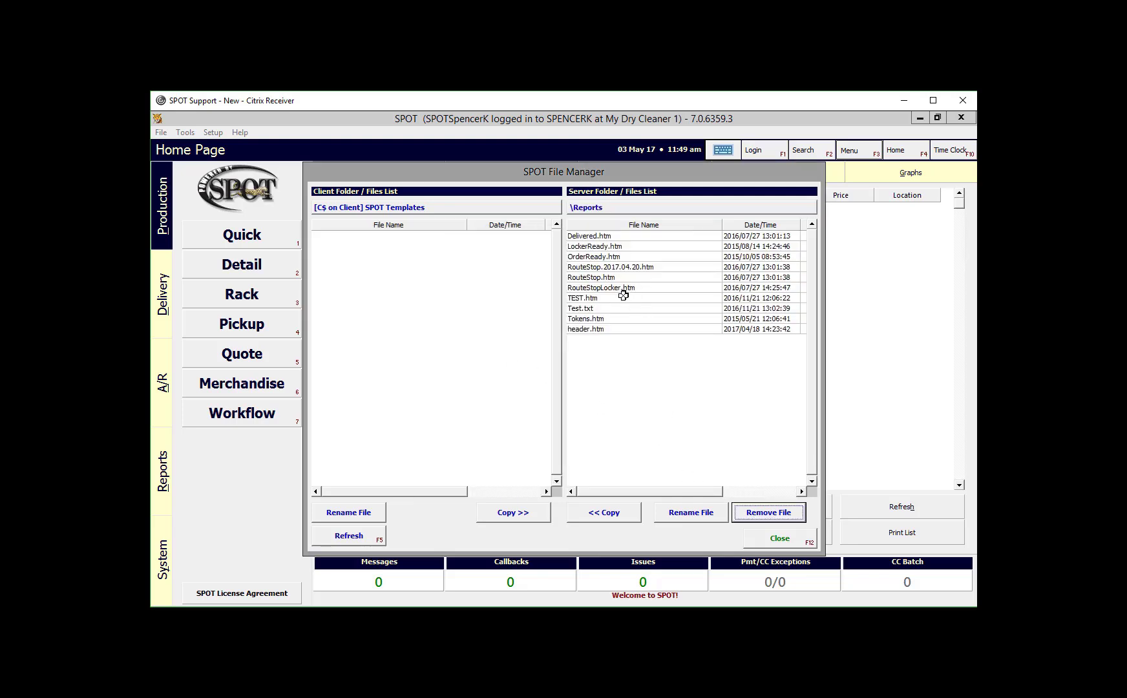
left_click(597, 255)
left_click(614, 247)
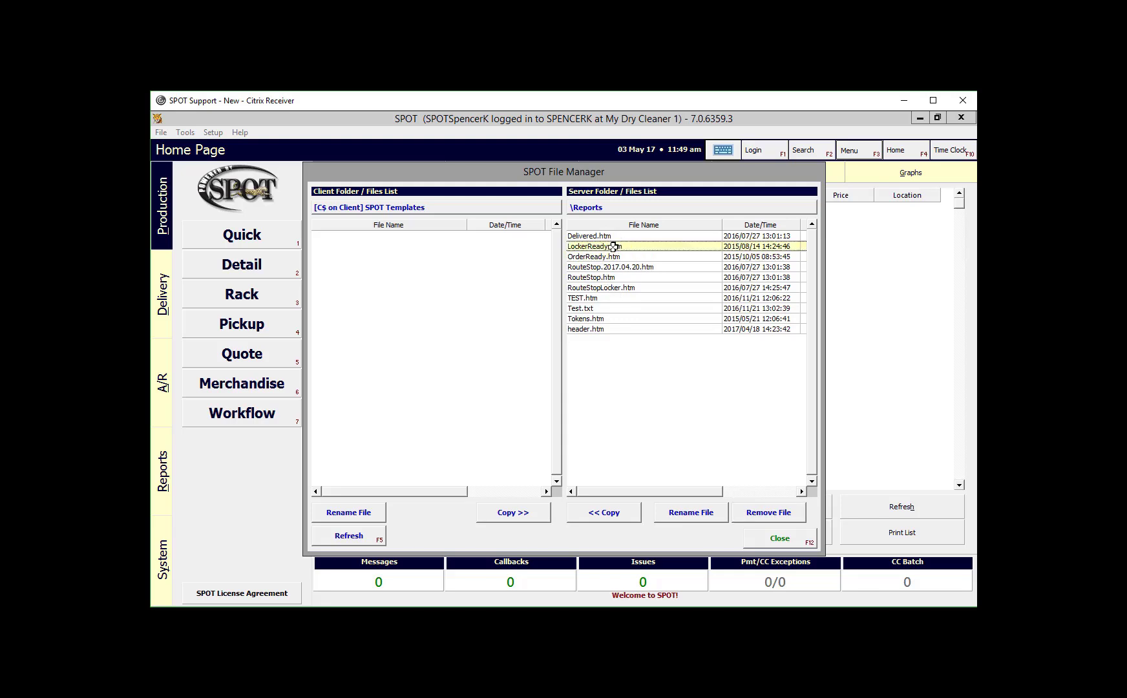
left_click(610, 236)
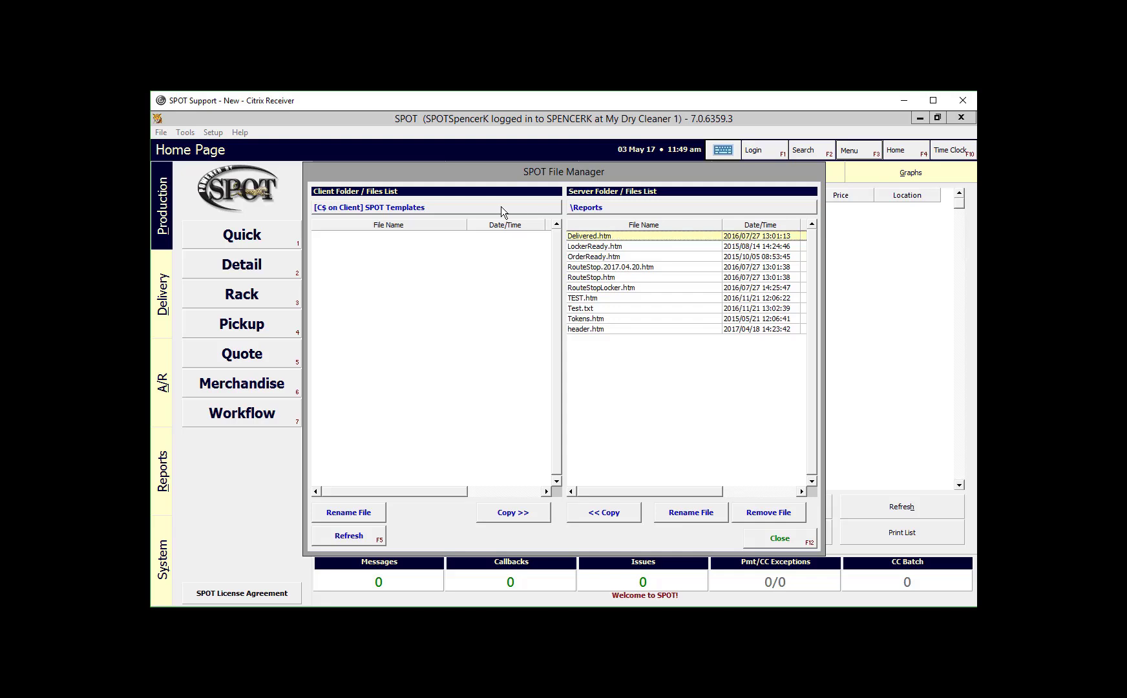
Switch the server folder to API and list its files
left_click(596, 207)
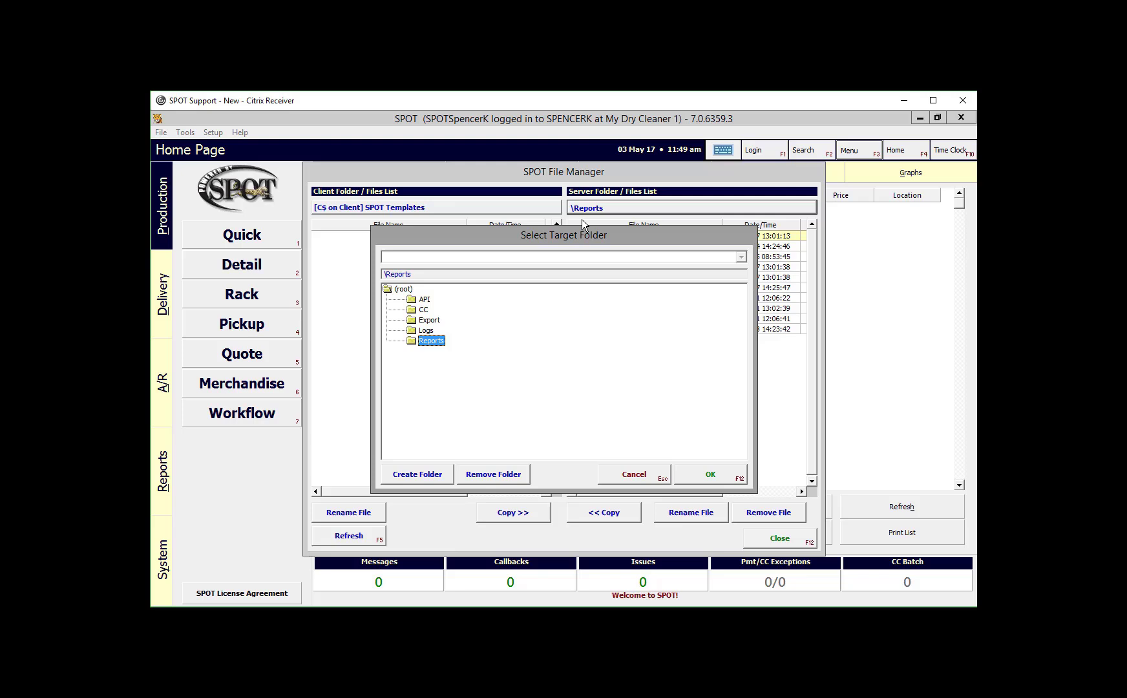
left_click(426, 300)
left_click(721, 476)
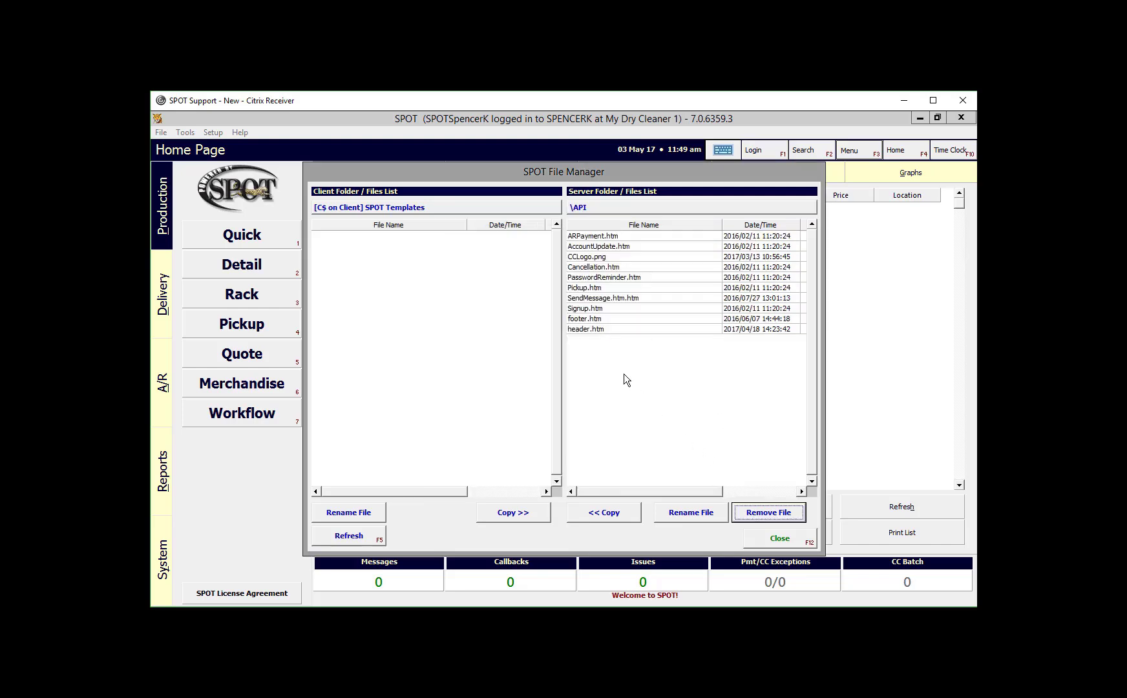
Set the client folder to the root of the C drive
left_click(384, 209)
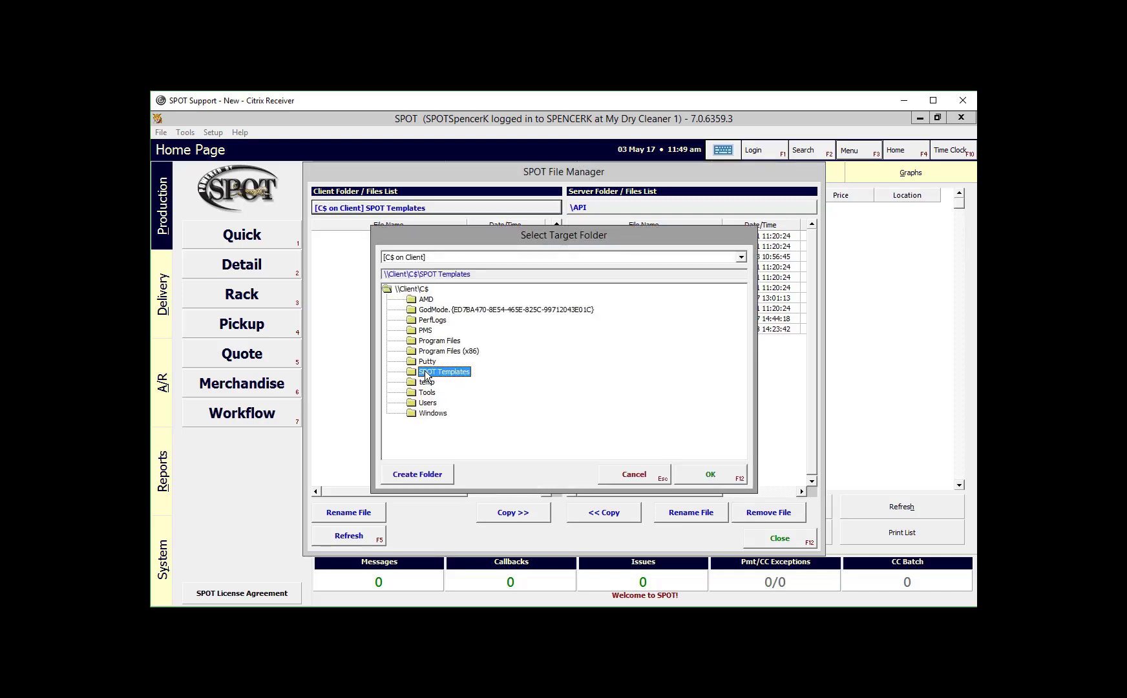
left_click(417, 291)
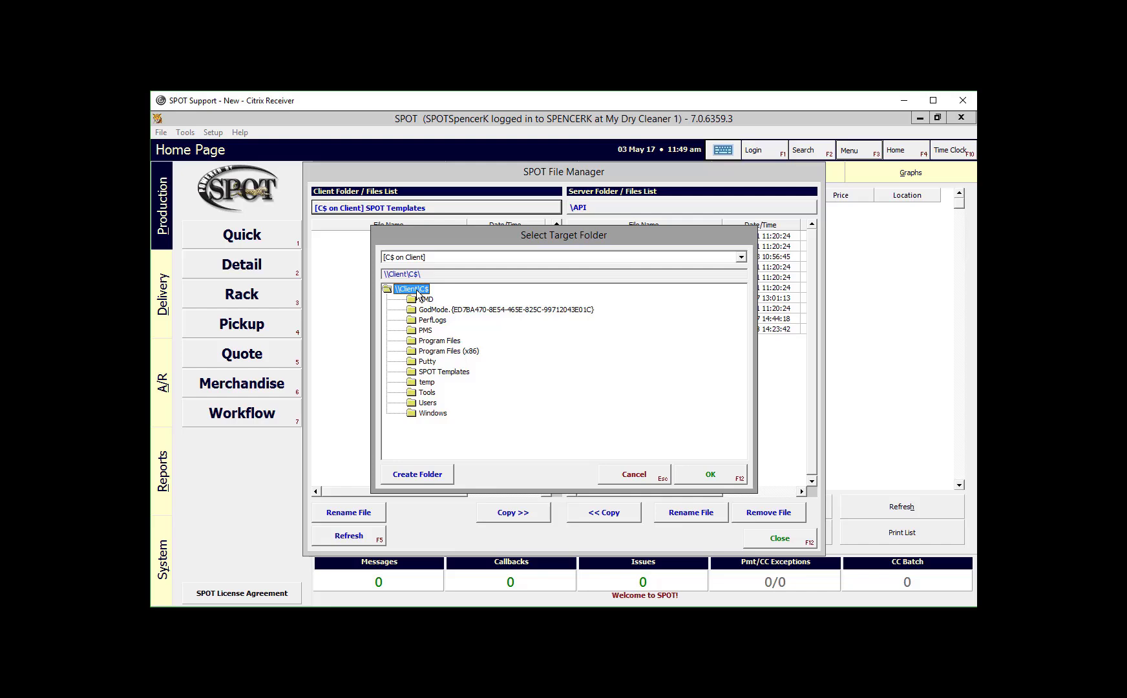
left_click(710, 474)
Attempt to copy Pickup.htm down to the client and dismiss the transfer error
left_click(614, 286)
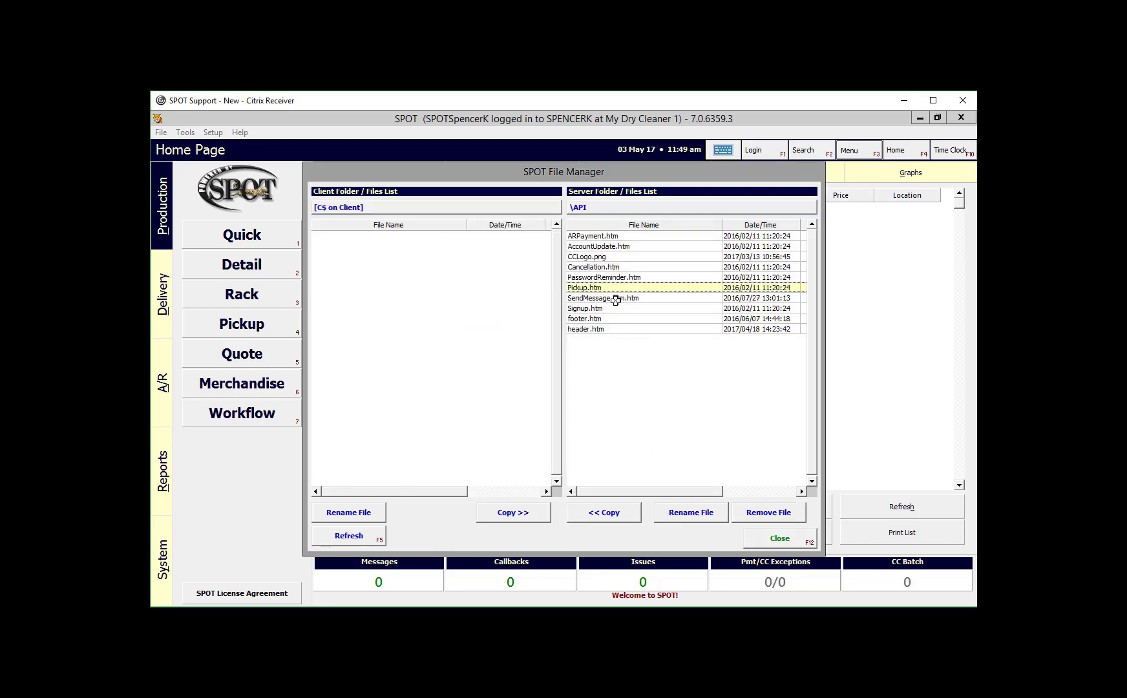
left_click(604, 512)
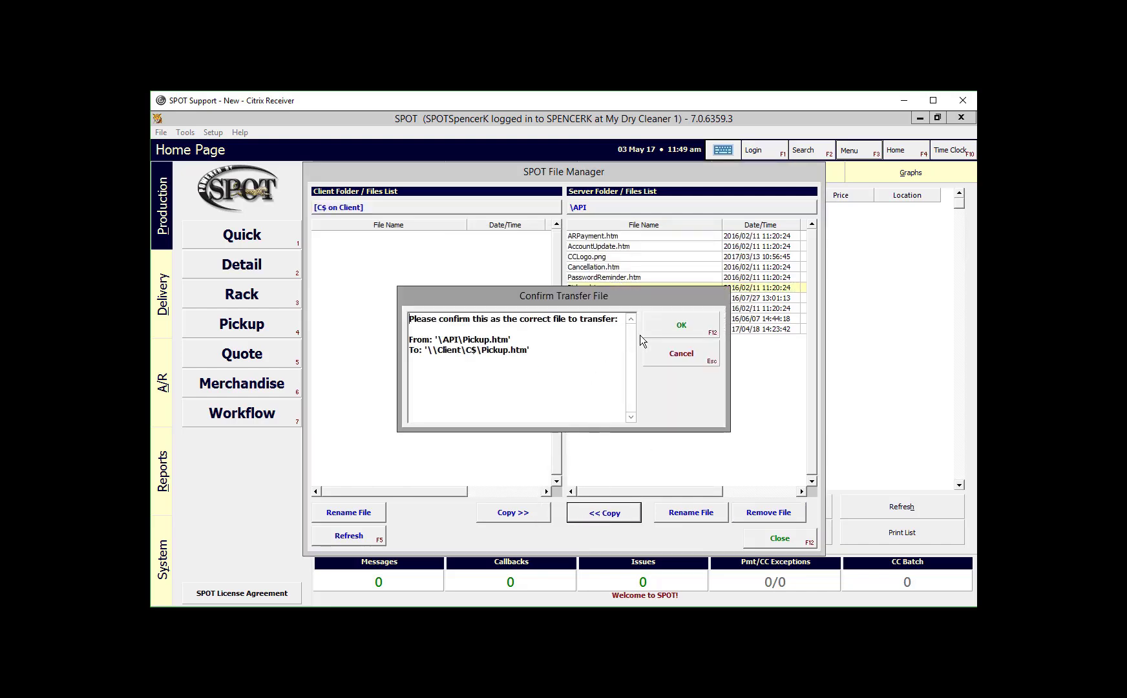
left_click(669, 324)
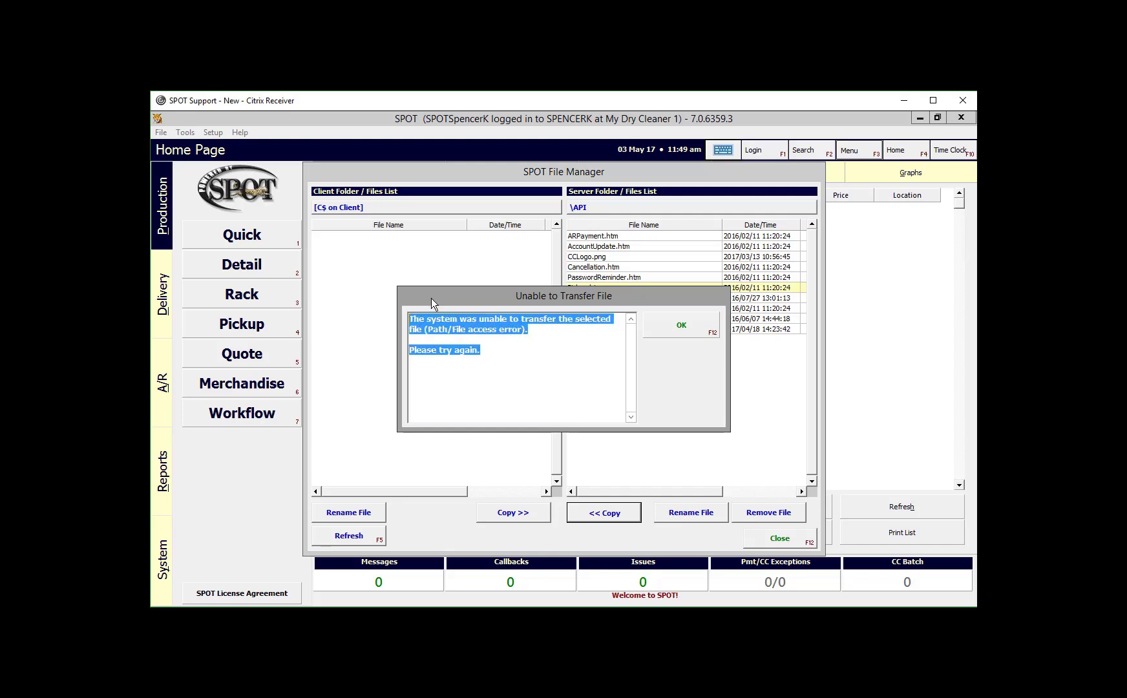
left_click(493, 362)
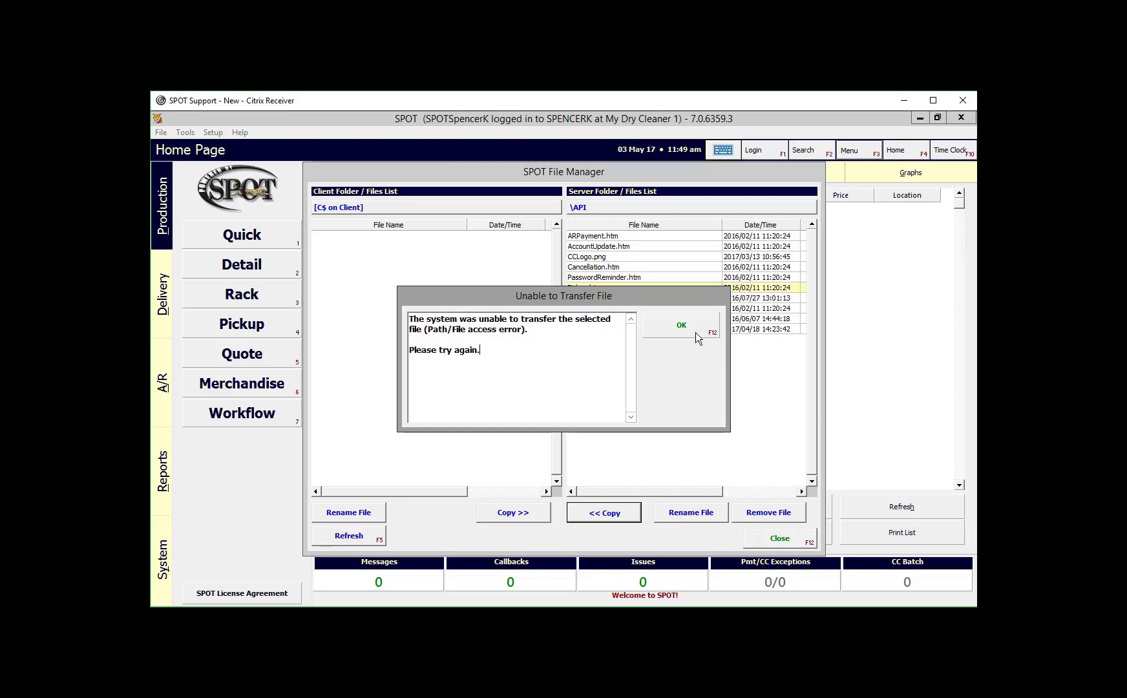
left_click(681, 326)
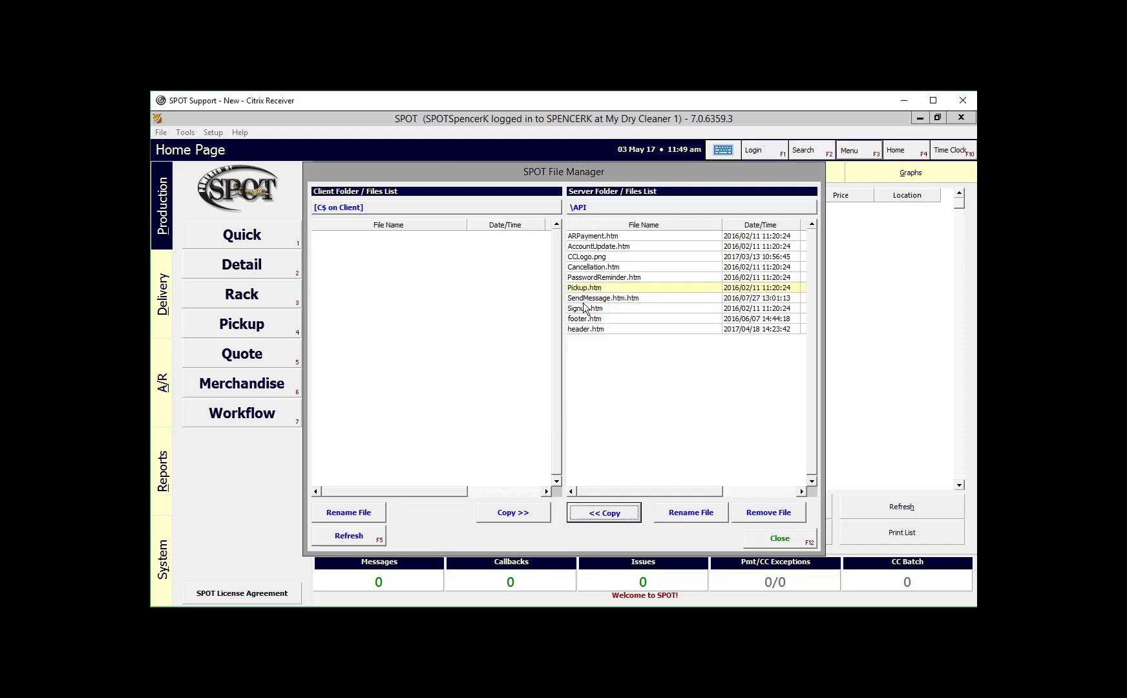
Set the client folder to SPOT Templates
left_click(393, 209)
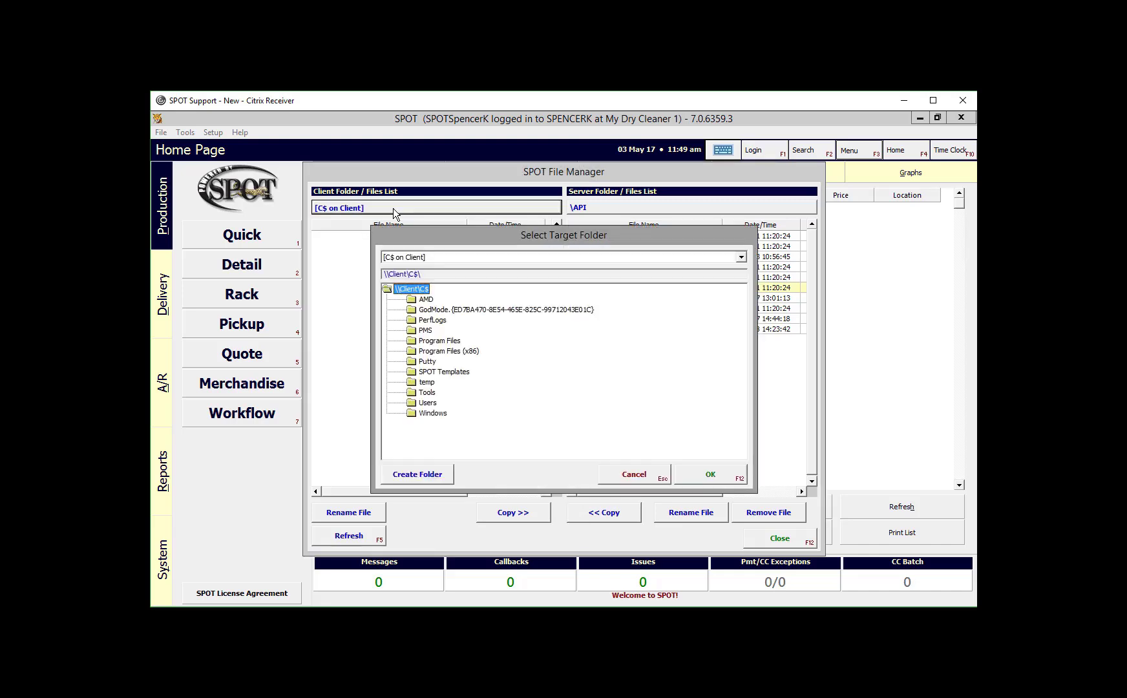
left_click(449, 375)
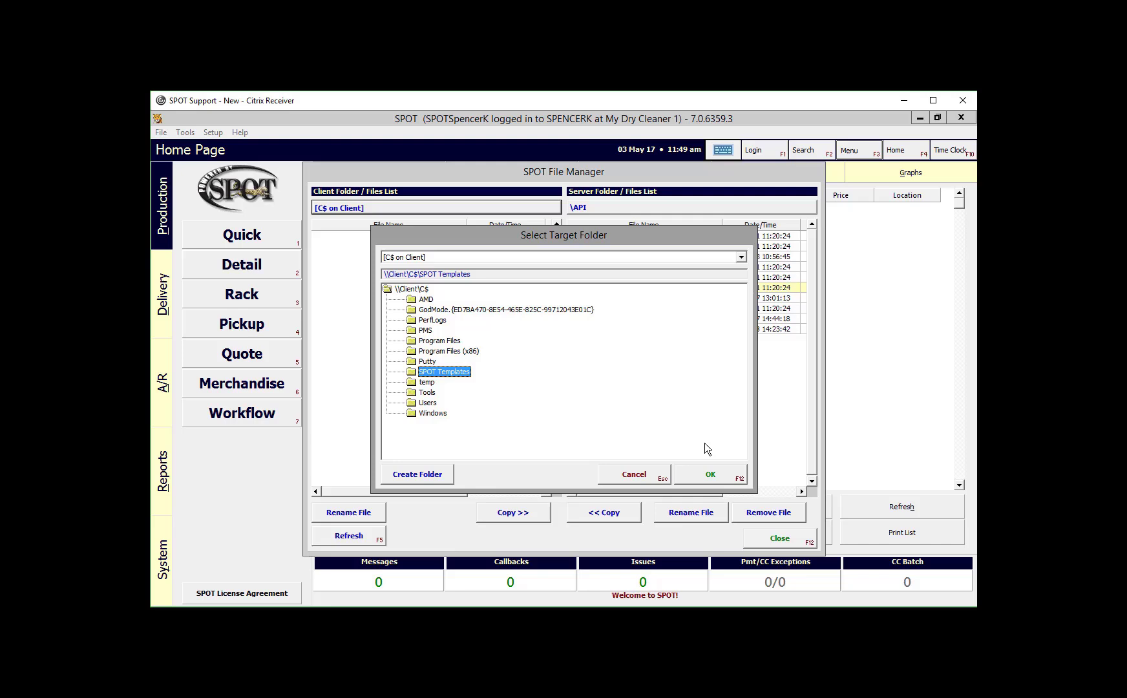
left_click(731, 475)
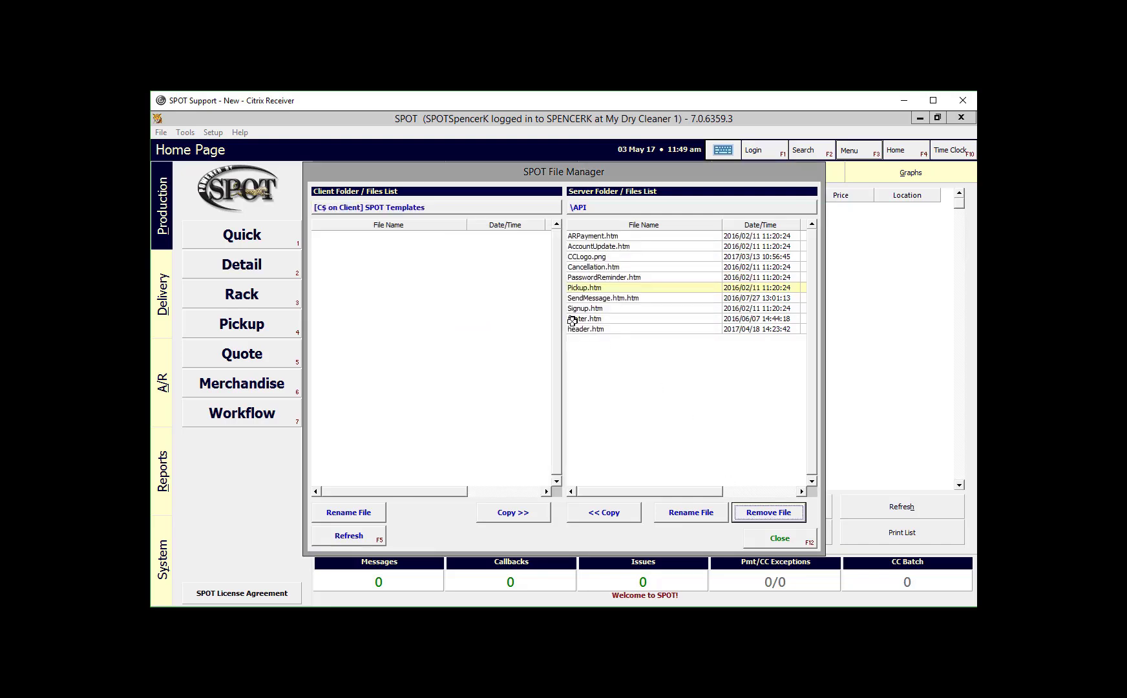
Copy AccountUpdate.htm from the server's API folder down to SPOT Templates
left_click(604, 237)
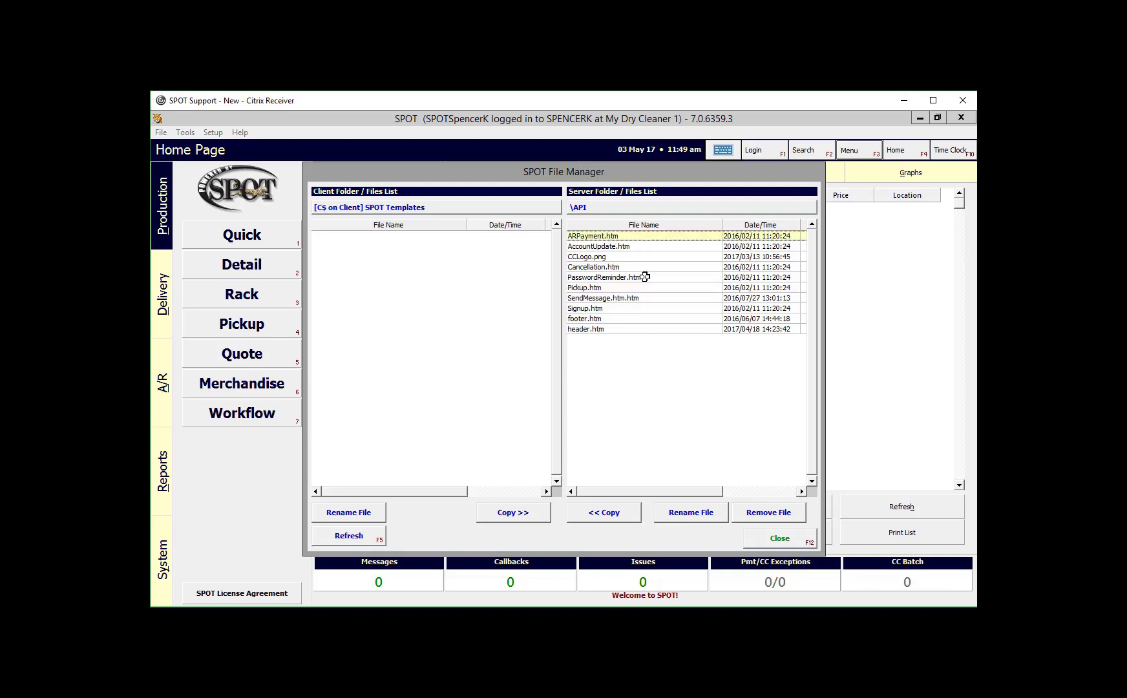
left_click(599, 246)
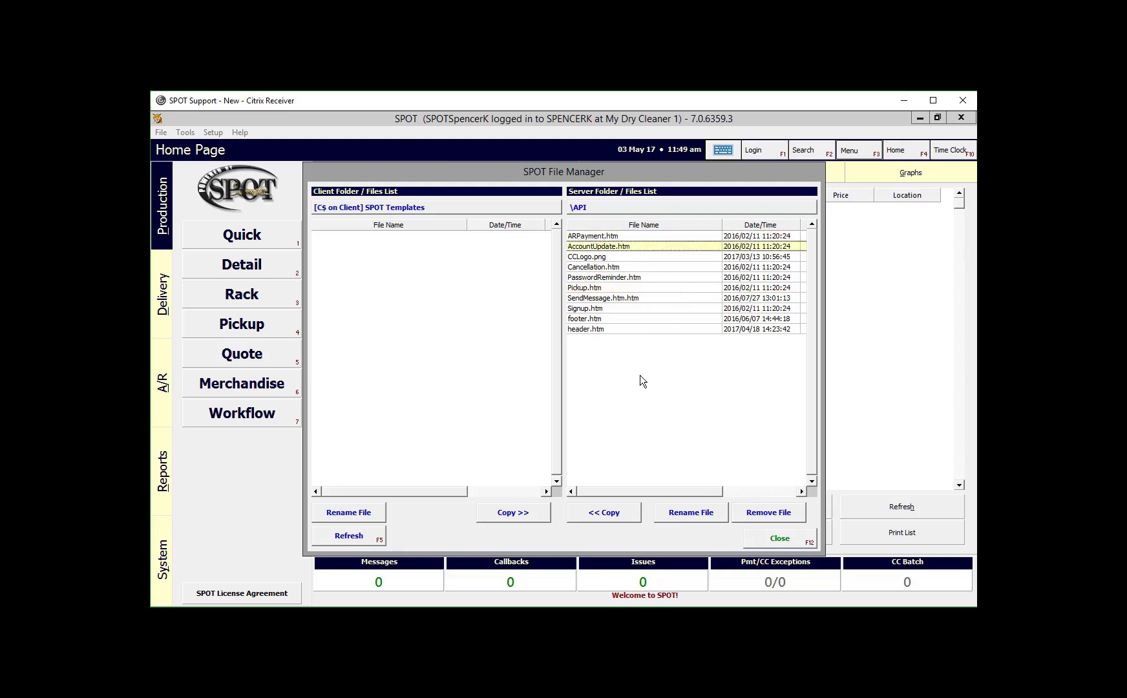
left_click(597, 507)
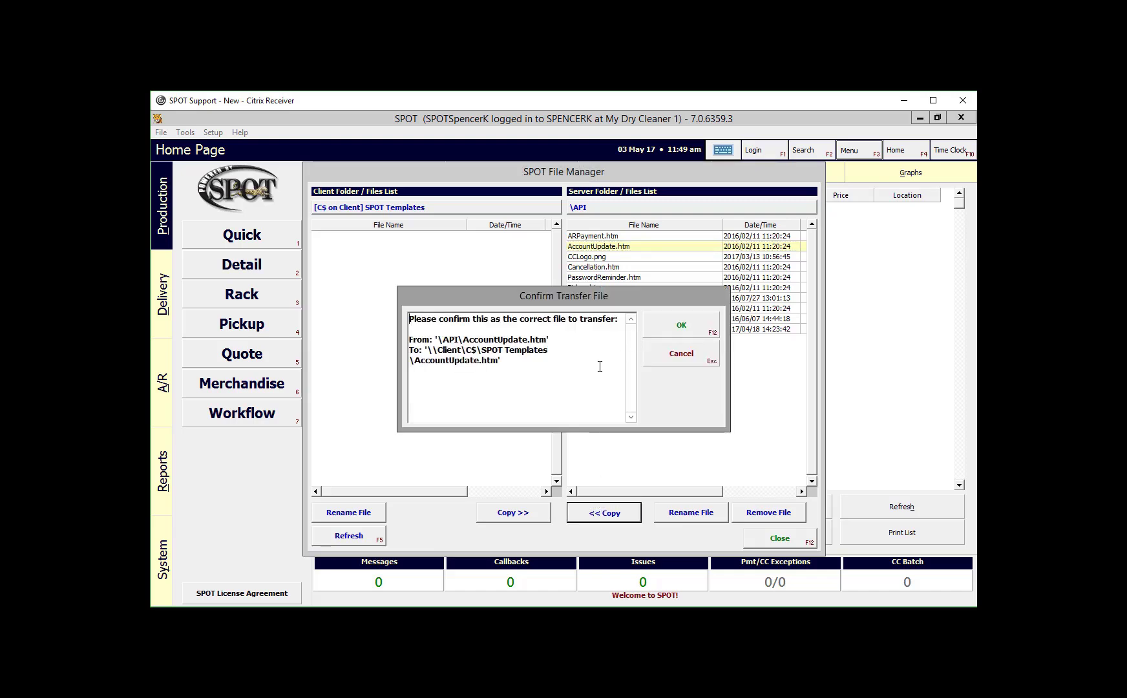
left_click(675, 321)
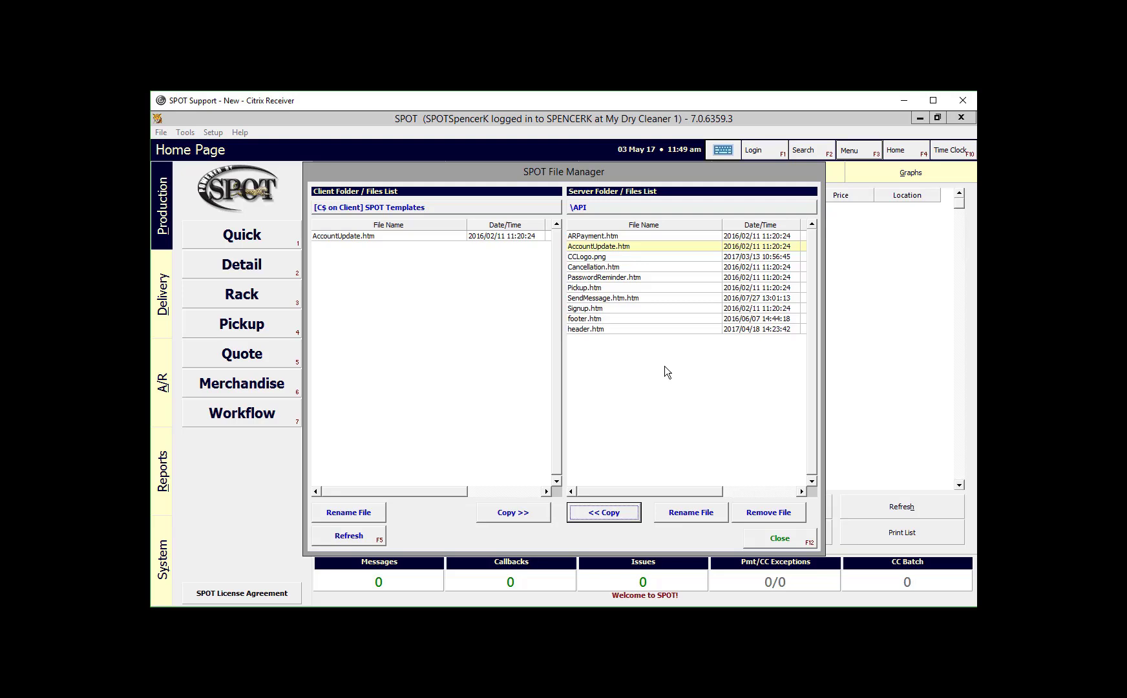
Reopen SPOT File Manager from Menu > Tools and set the server folder to API
left_click(772, 535)
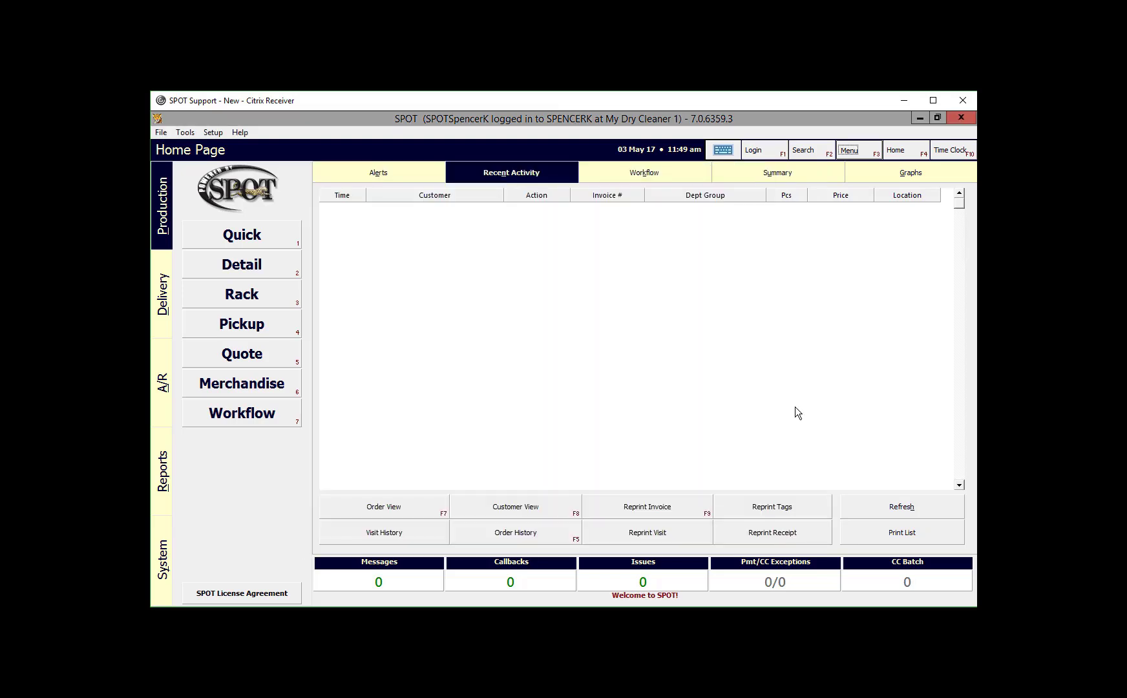
left_click(858, 150)
left_click(431, 529)
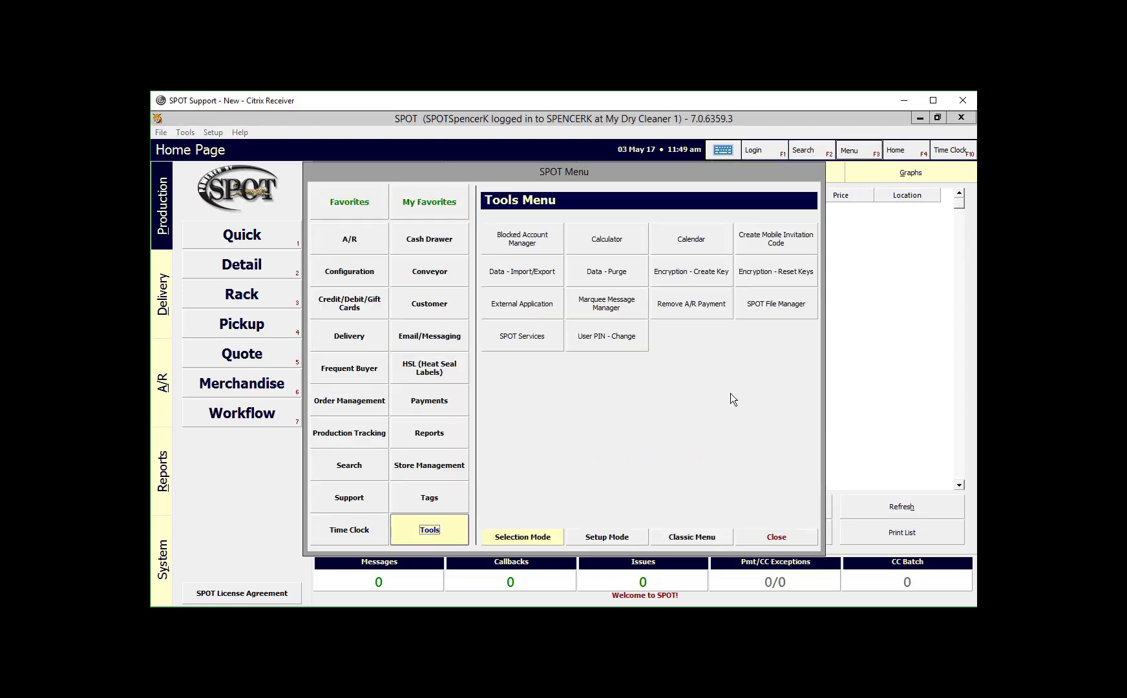
left_click(759, 303)
type("**********")
left_click(623, 257)
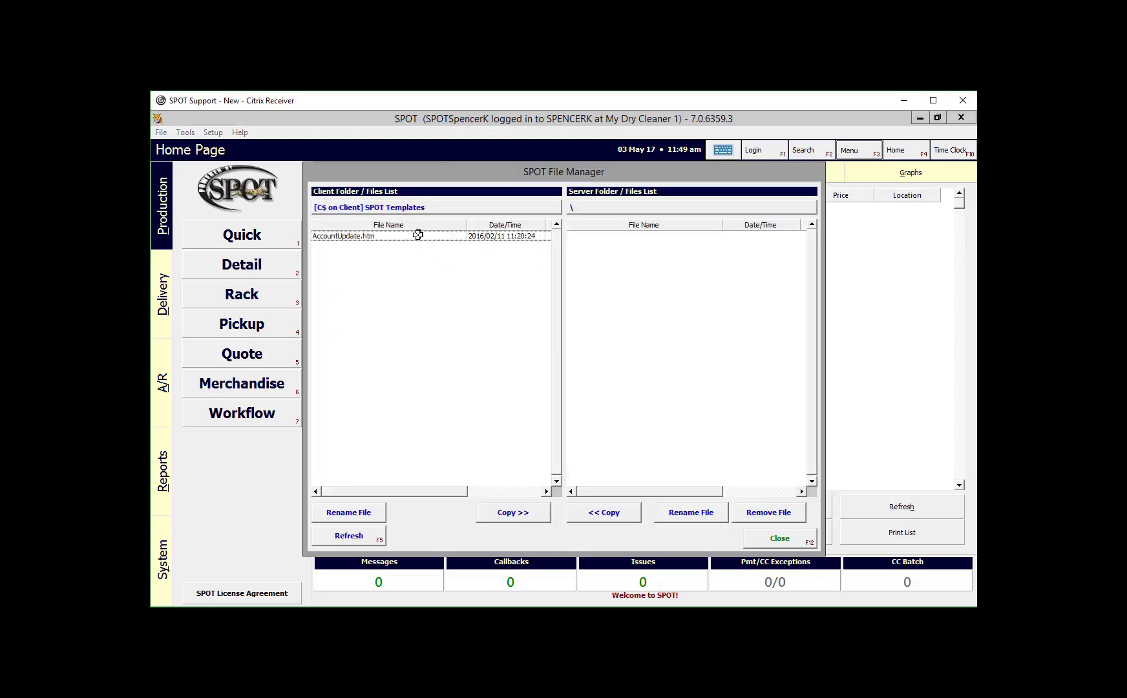
left_click(678, 207)
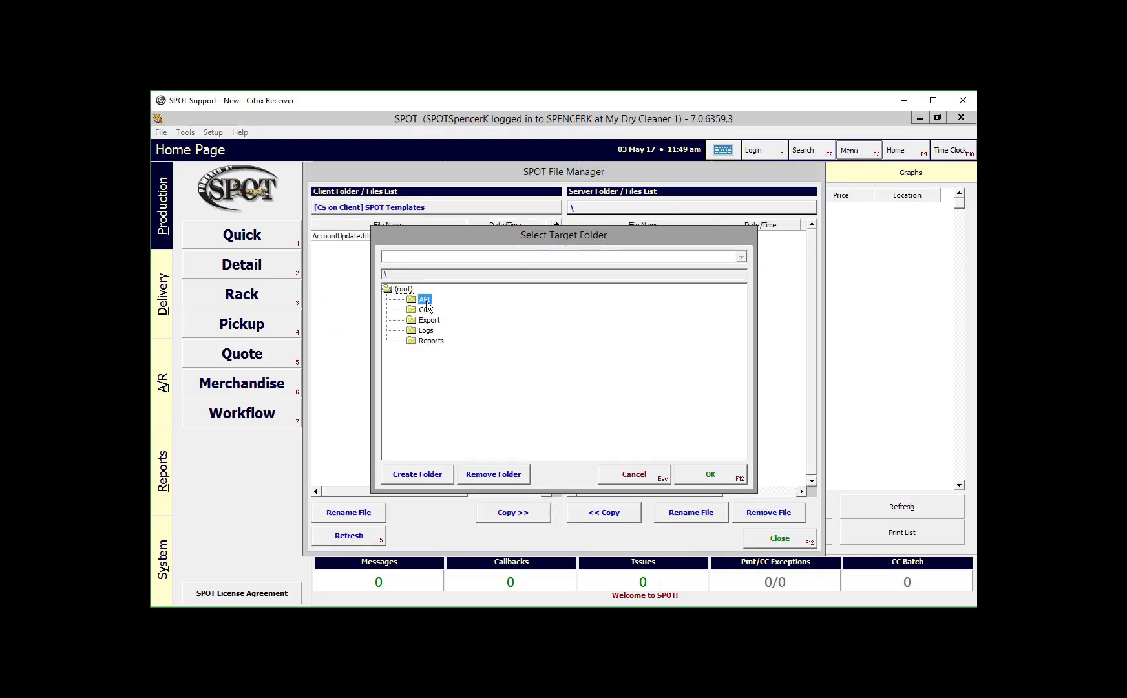
left_click(705, 476)
Send AccountUpdate.htm from SPOT Templates up to API, then back out of overwriting it
left_click(384, 236)
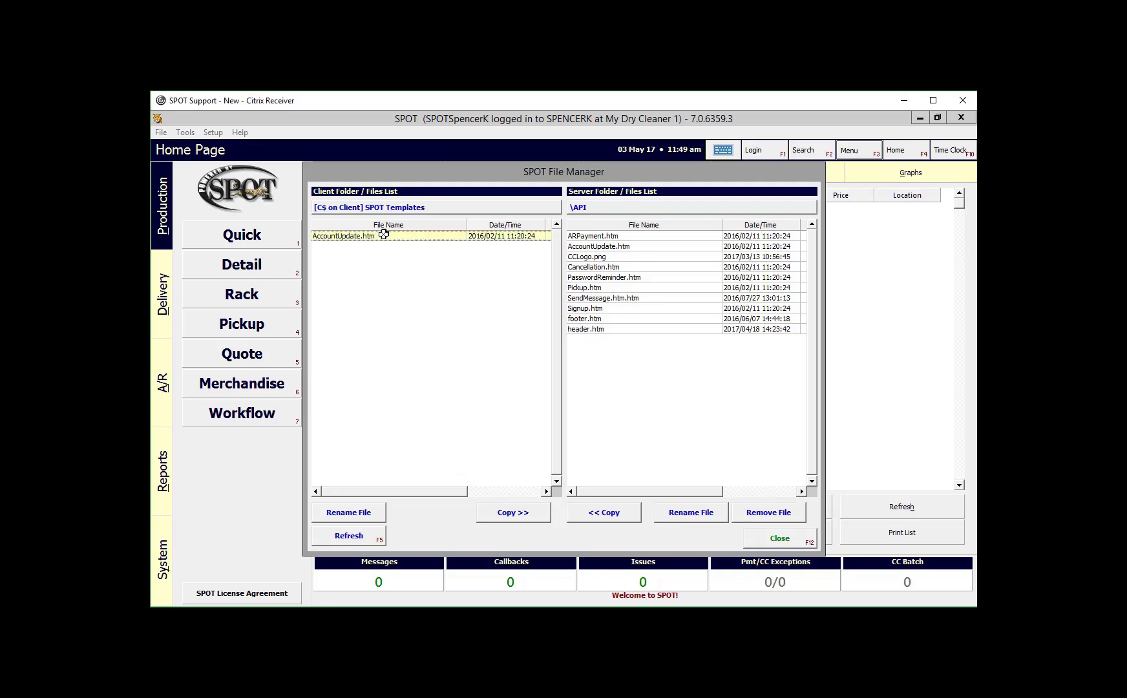
left_click(537, 513)
left_click(668, 324)
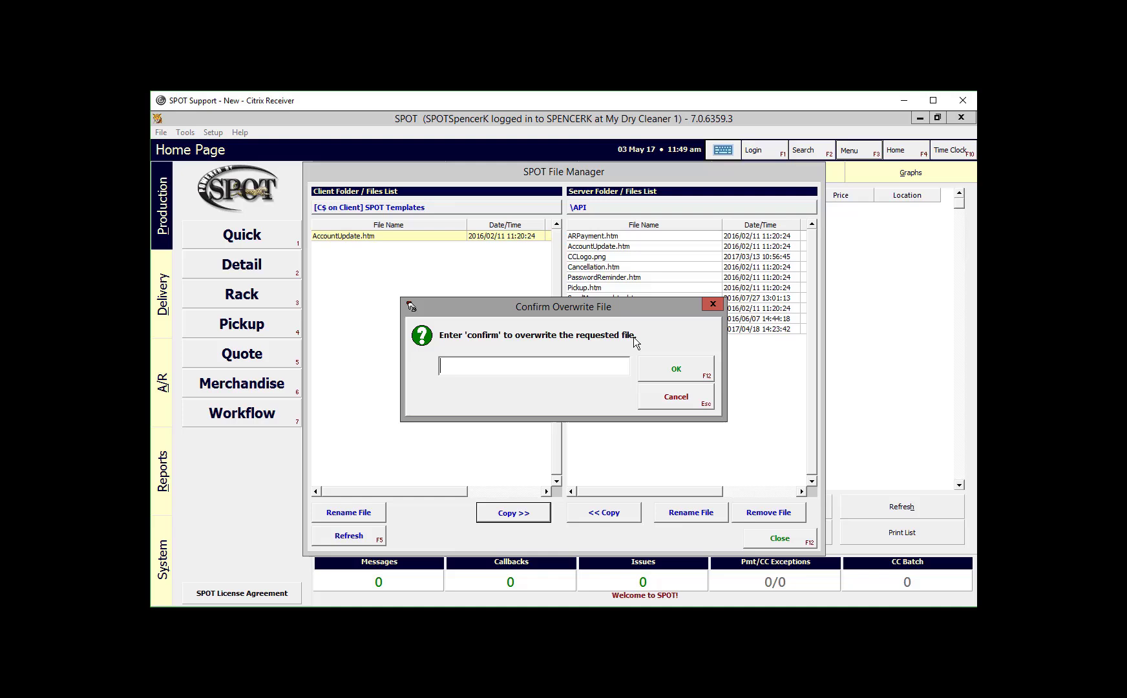
left_click(683, 398)
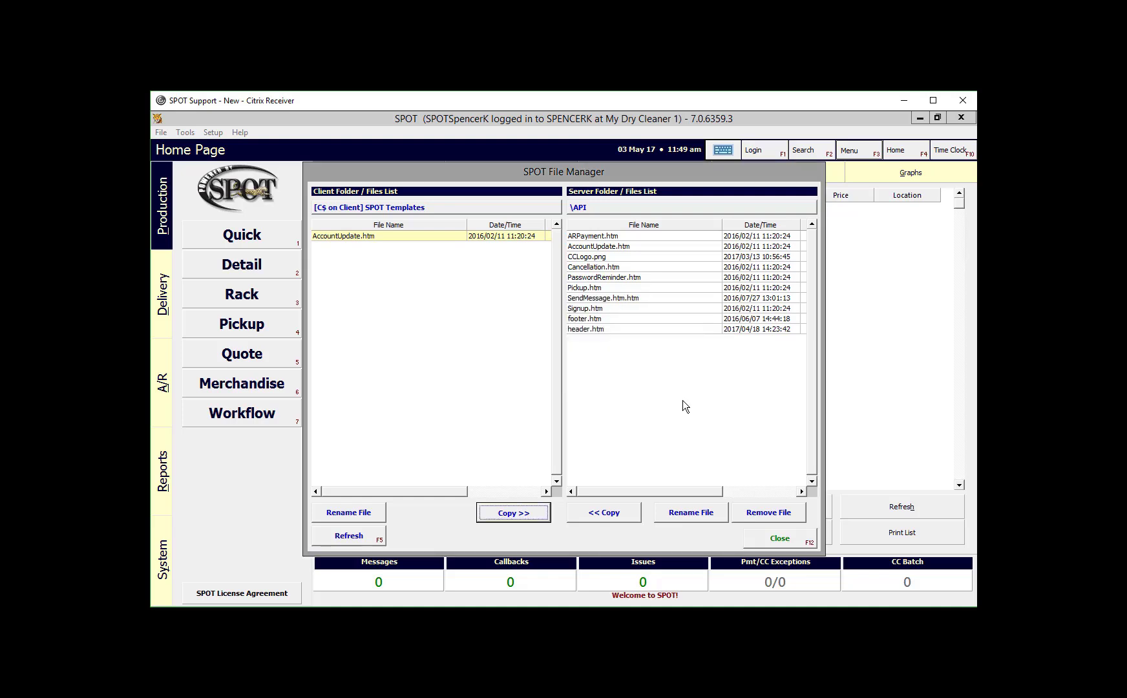
Rename the server's AccountUpdate.htm to AccountUpdate2017.05.03.htm
left_click(597, 247)
left_click(702, 516)
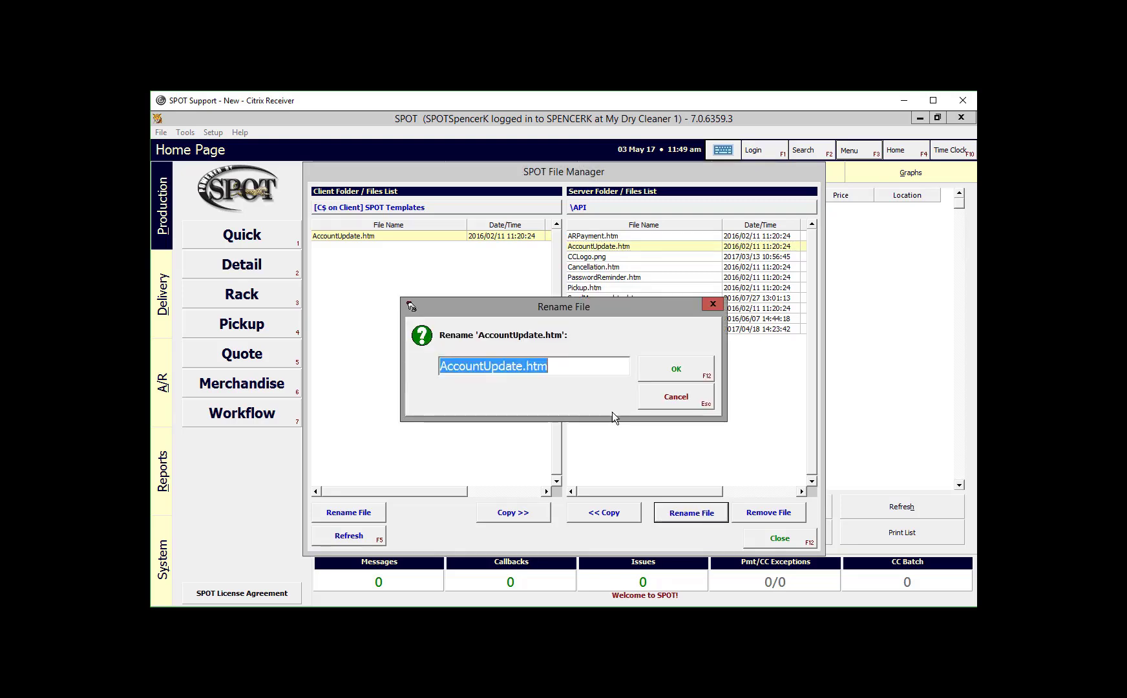
left_click(527, 365)
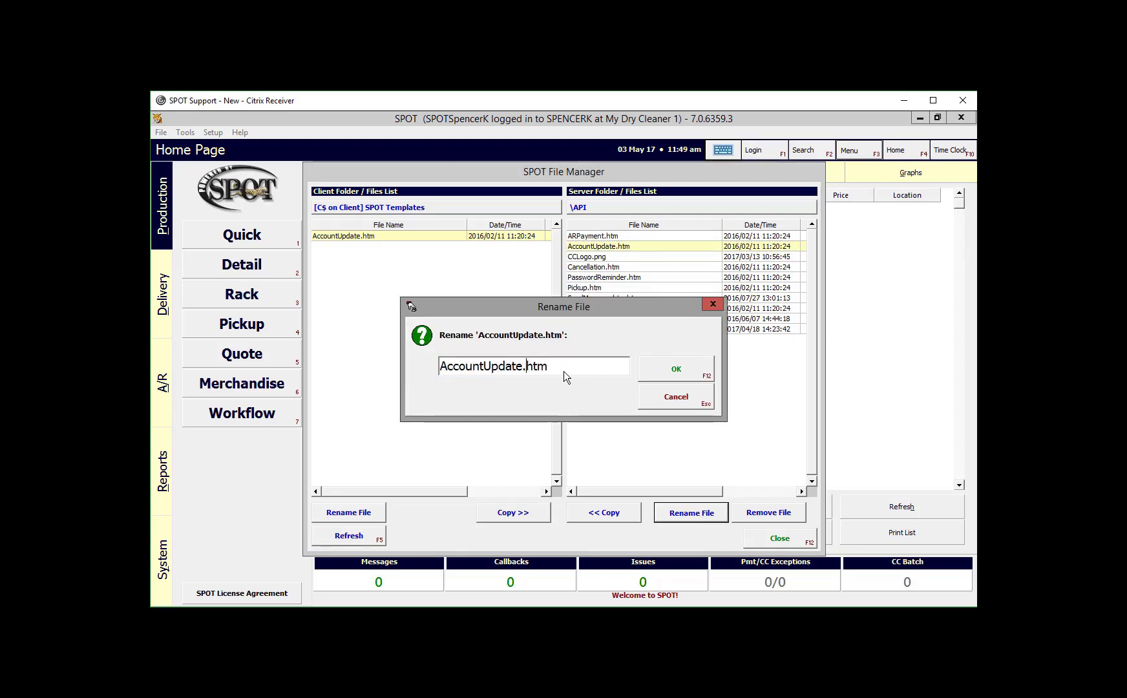
type("2017")
type(".05.03")
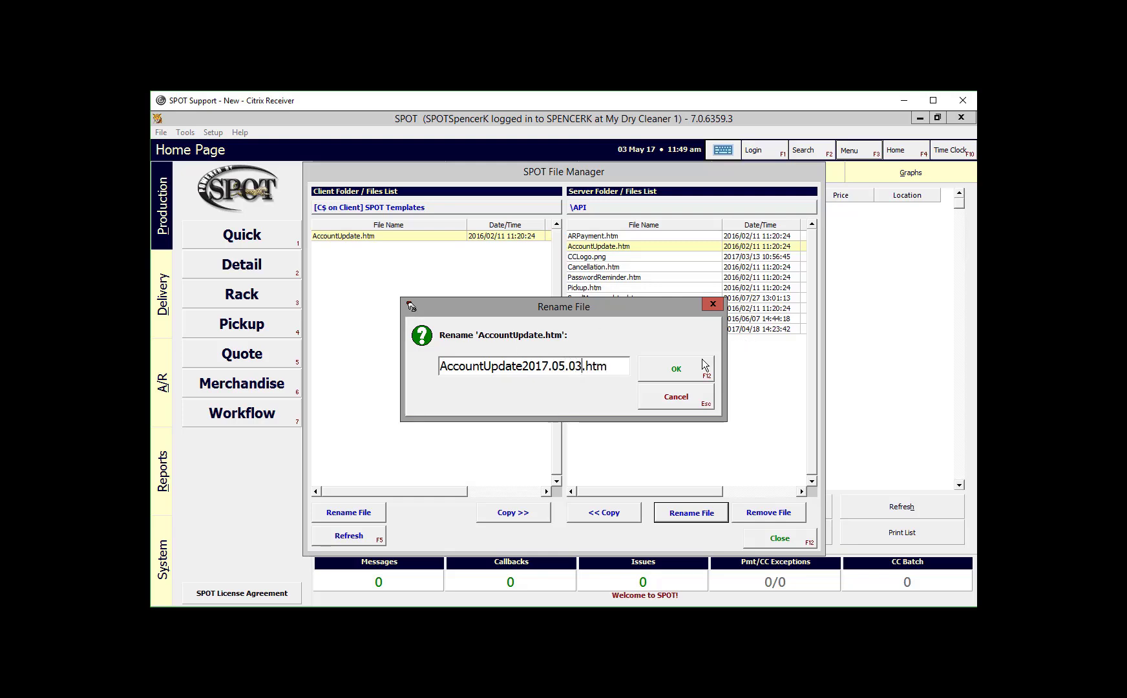
left_click(693, 368)
left_click(675, 329)
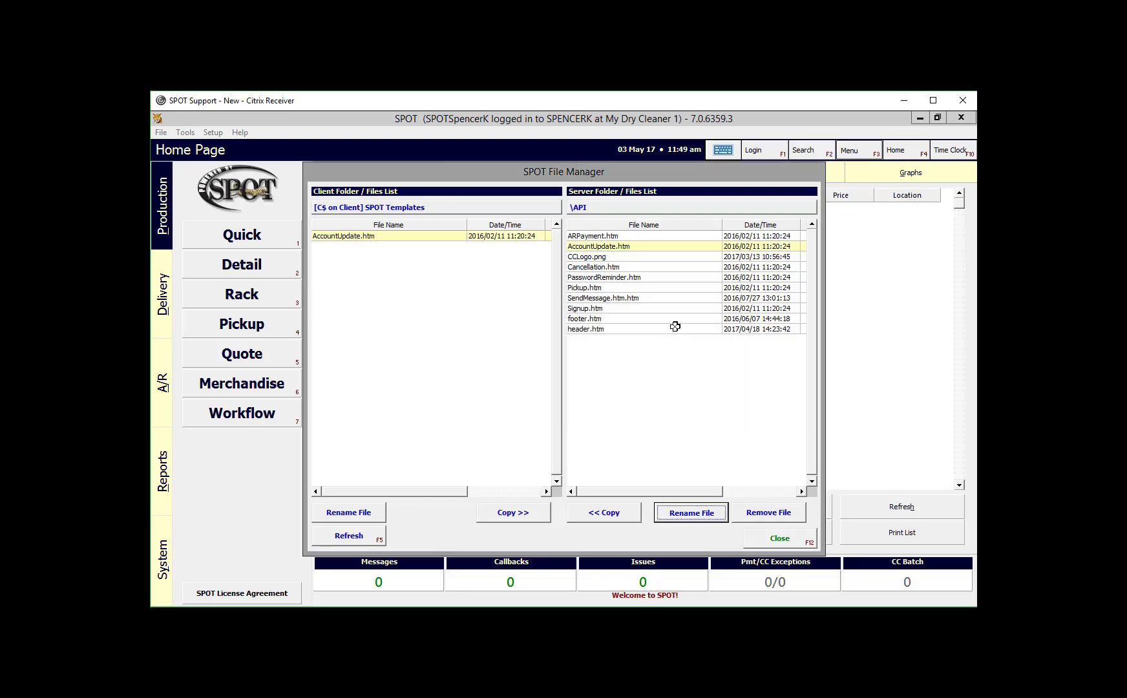
Copy the edited AccountUpdate.htm from SPOT Templates into the API folder
left_click(454, 235)
left_click(523, 511)
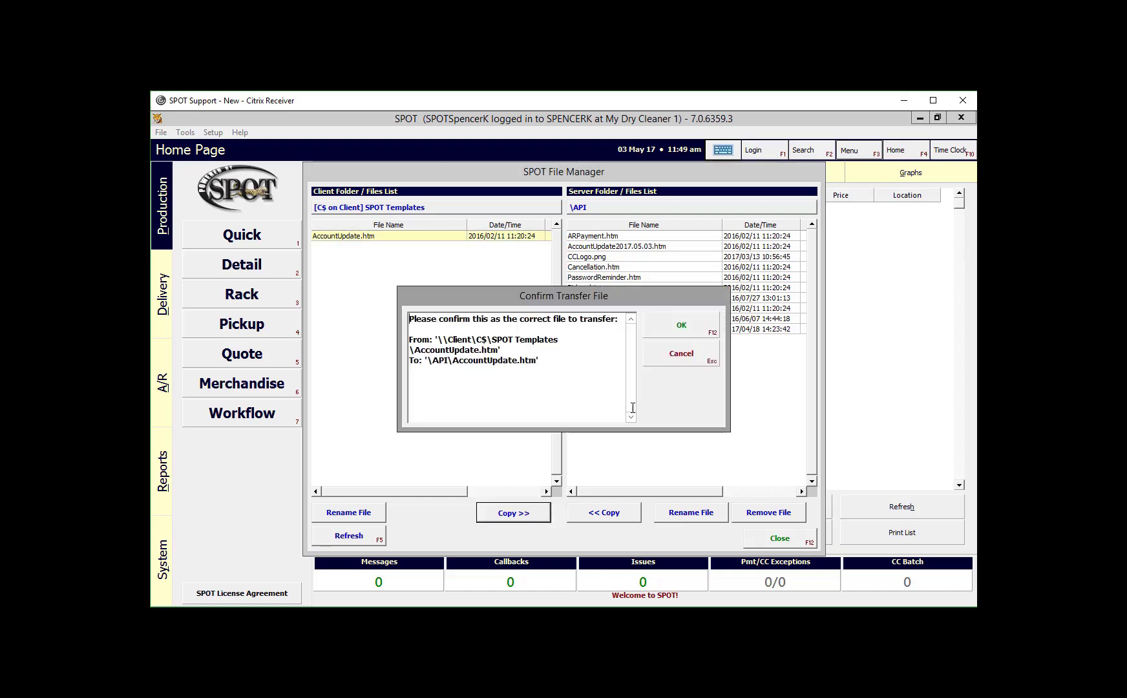
left_click(671, 318)
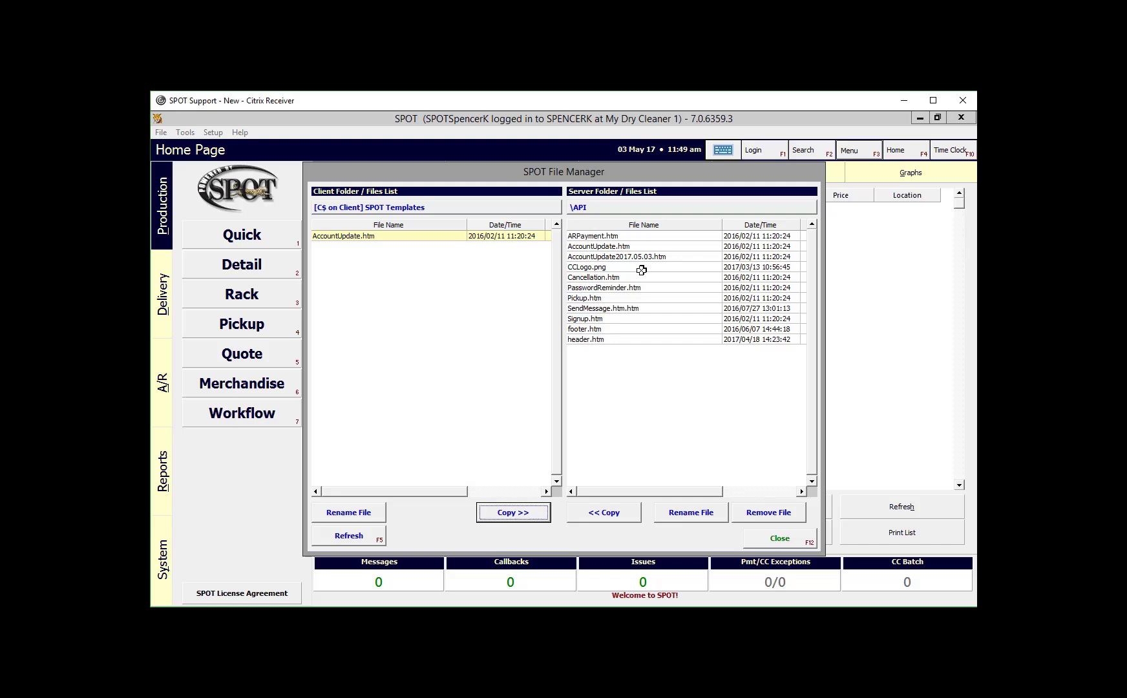
left_click(617, 277)
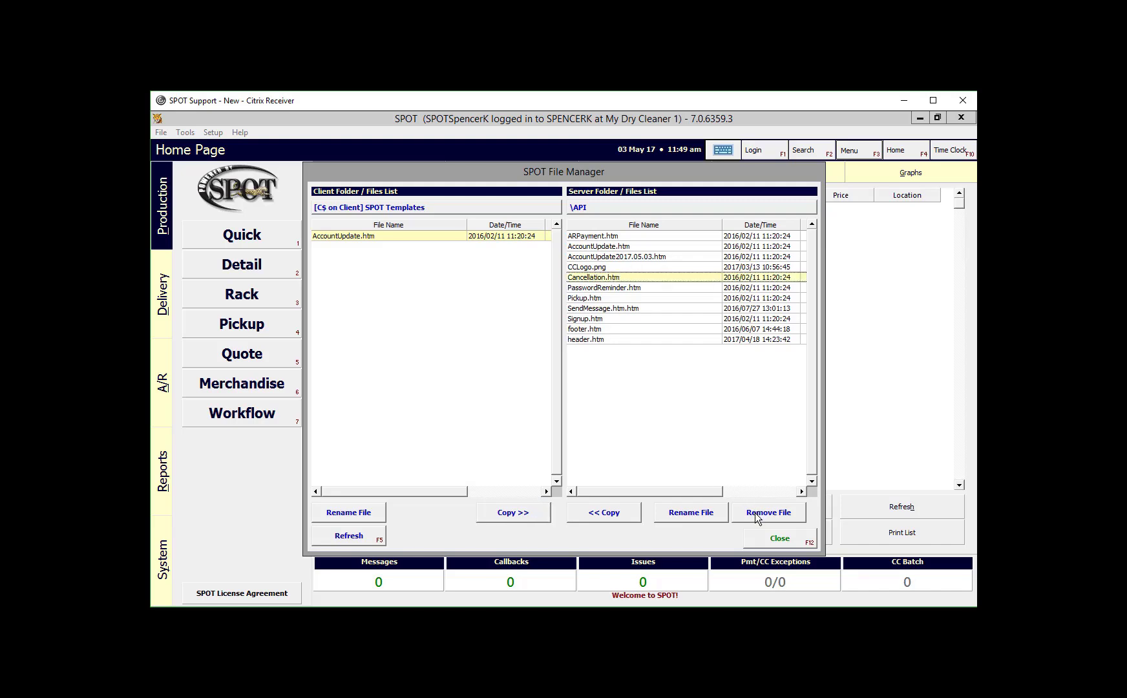